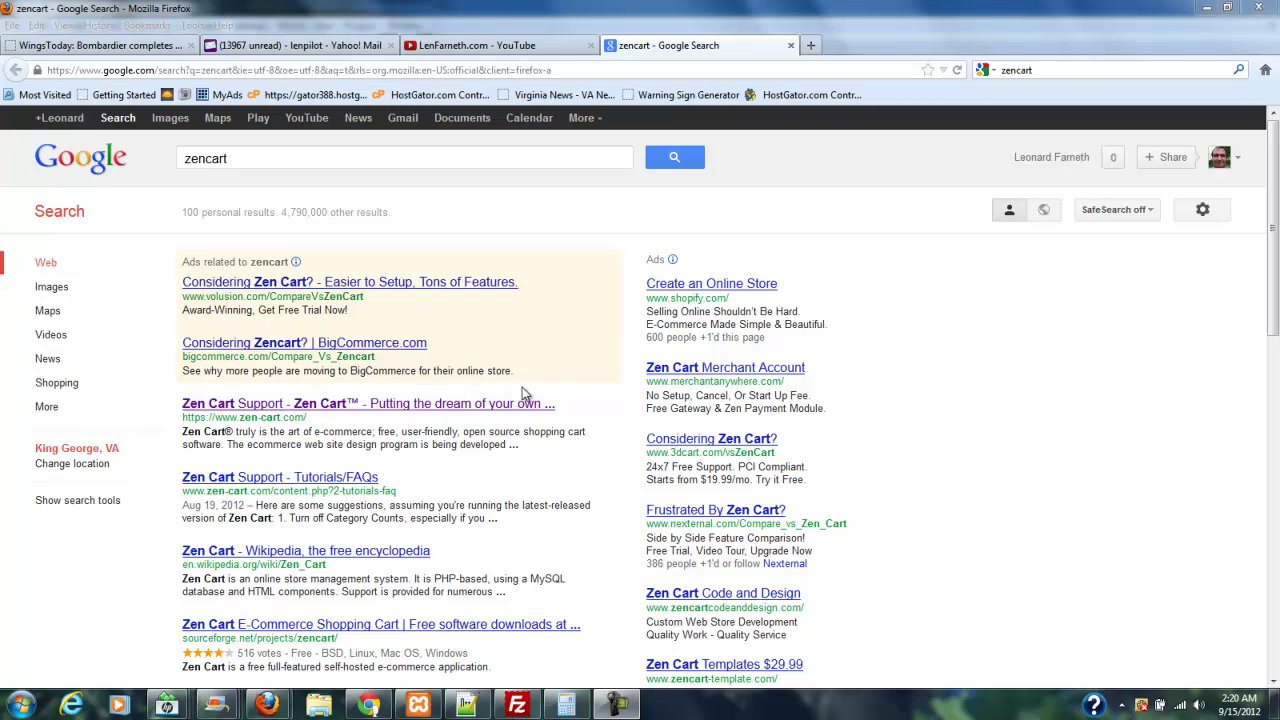
Step: Open zen-cart.com from the search results and scroll to the v1.5.0 Download Now offer
left_click(474, 405)
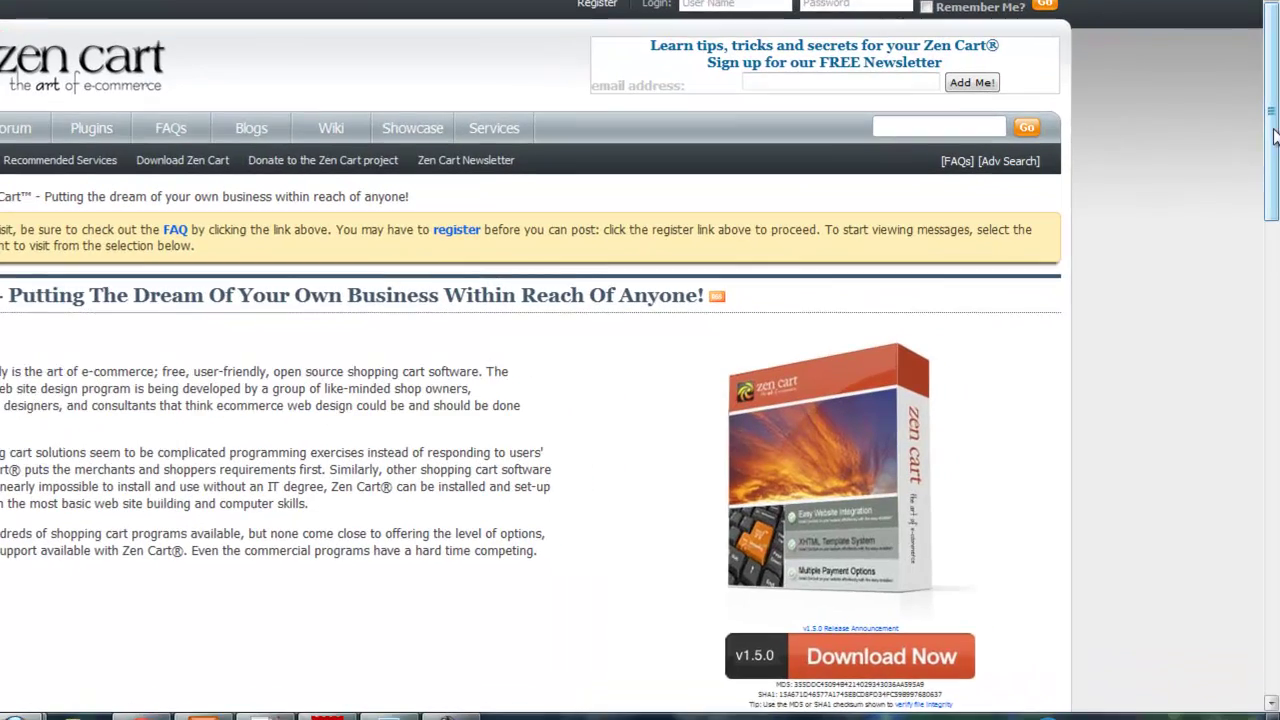
scroll(1272, 235, "down", 3)
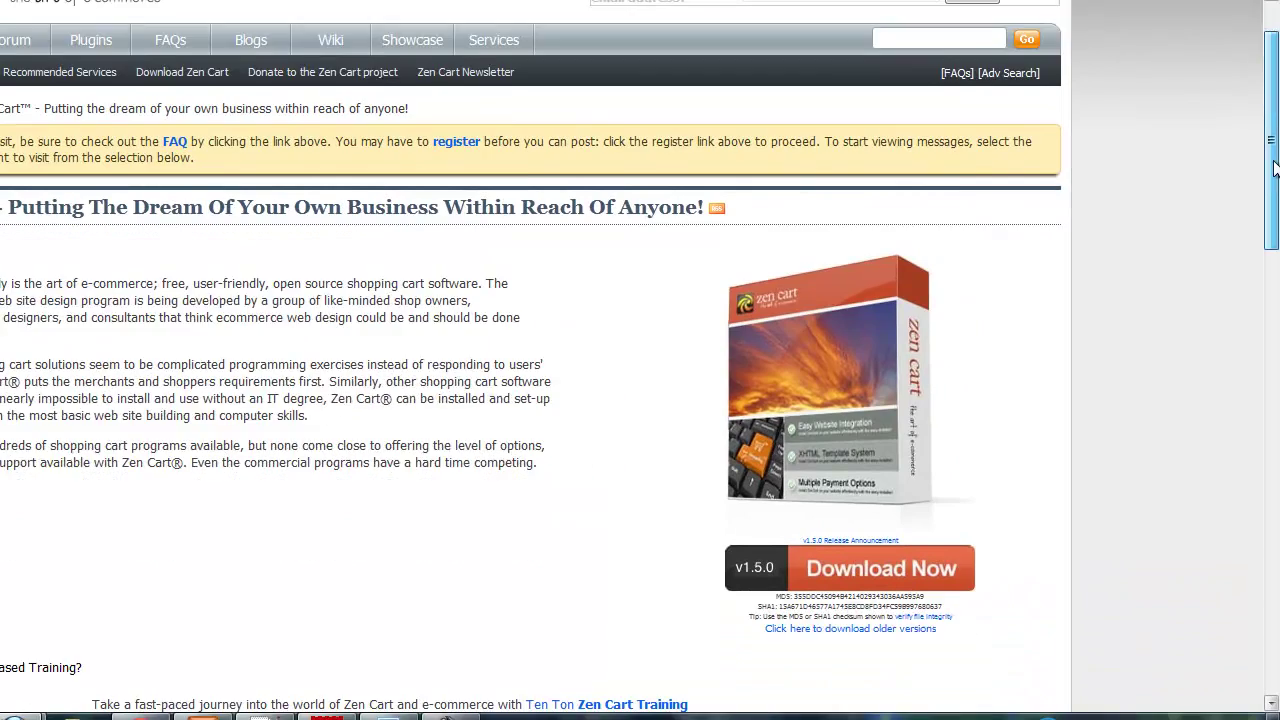
scroll(1272, 190, "up", 2)
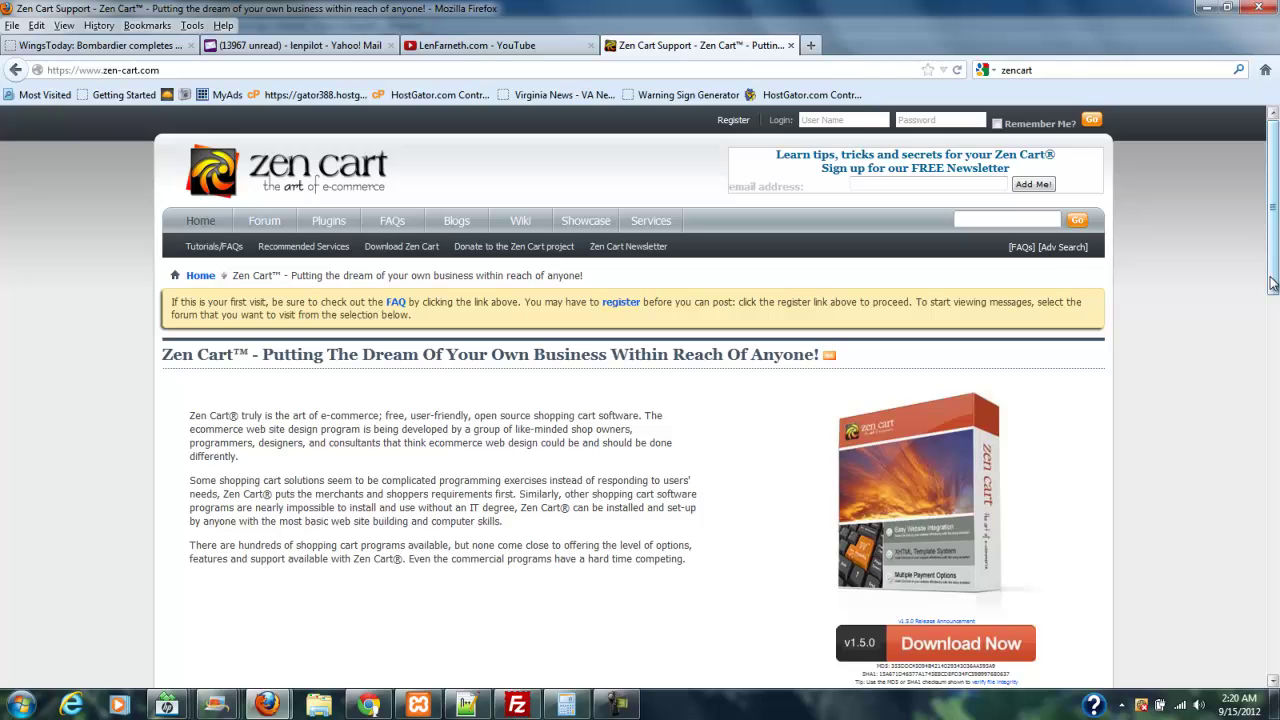
left_click_drag(1272, 284, 1272, 324)
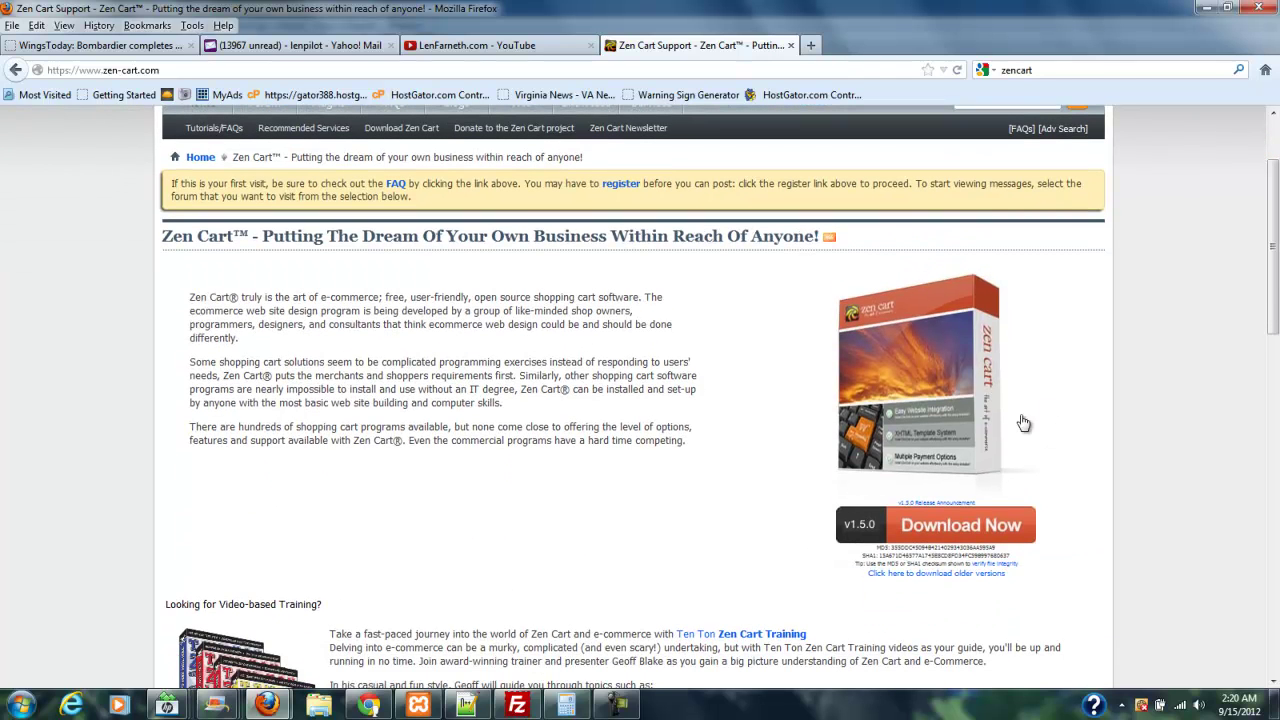
Step: Go through 'CURRENT - Zen Cart 1.5.x Series' on SourceForge to download zen-cart-v150-full-release-12302011.zip
left_click(988, 532)
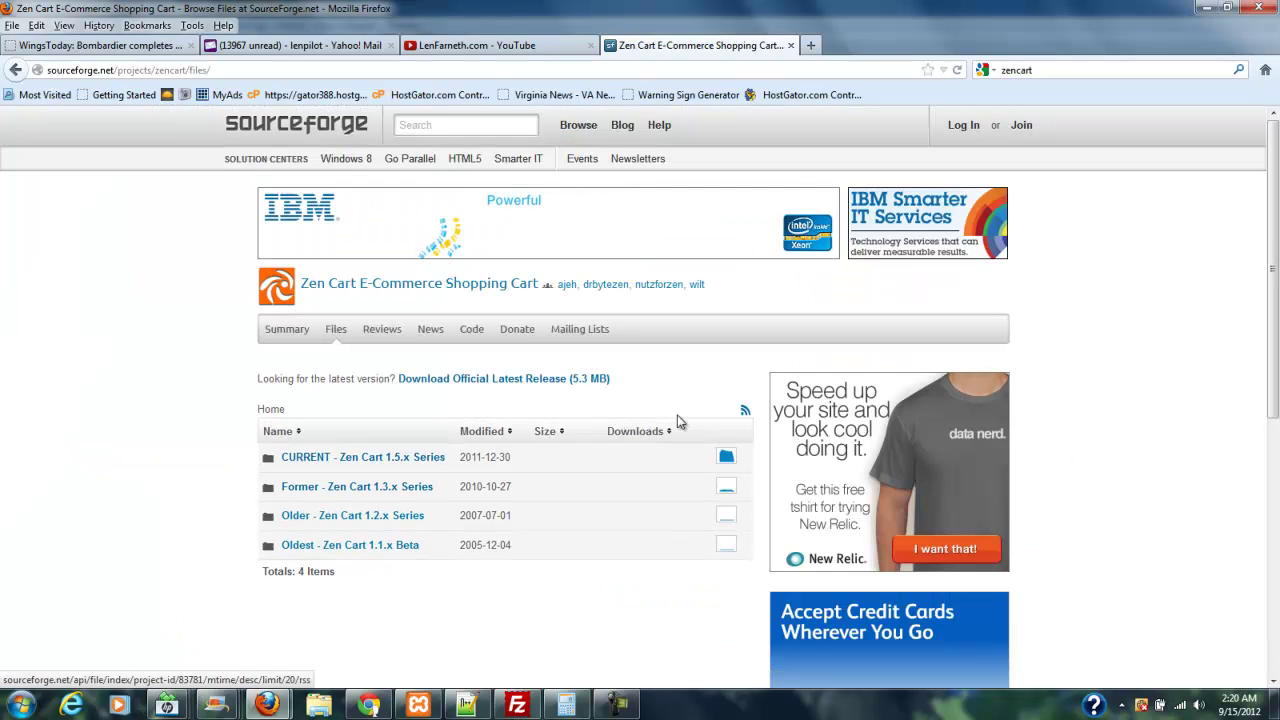
left_click(409, 466)
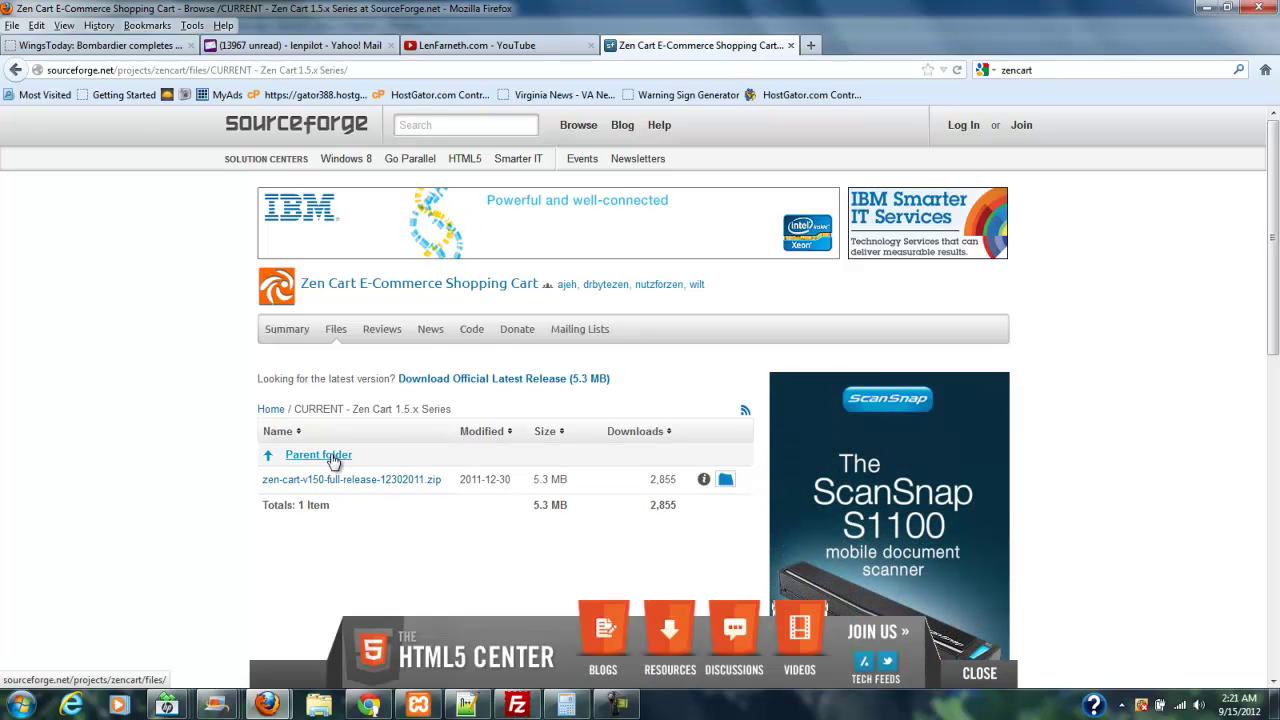
left_click(465, 381)
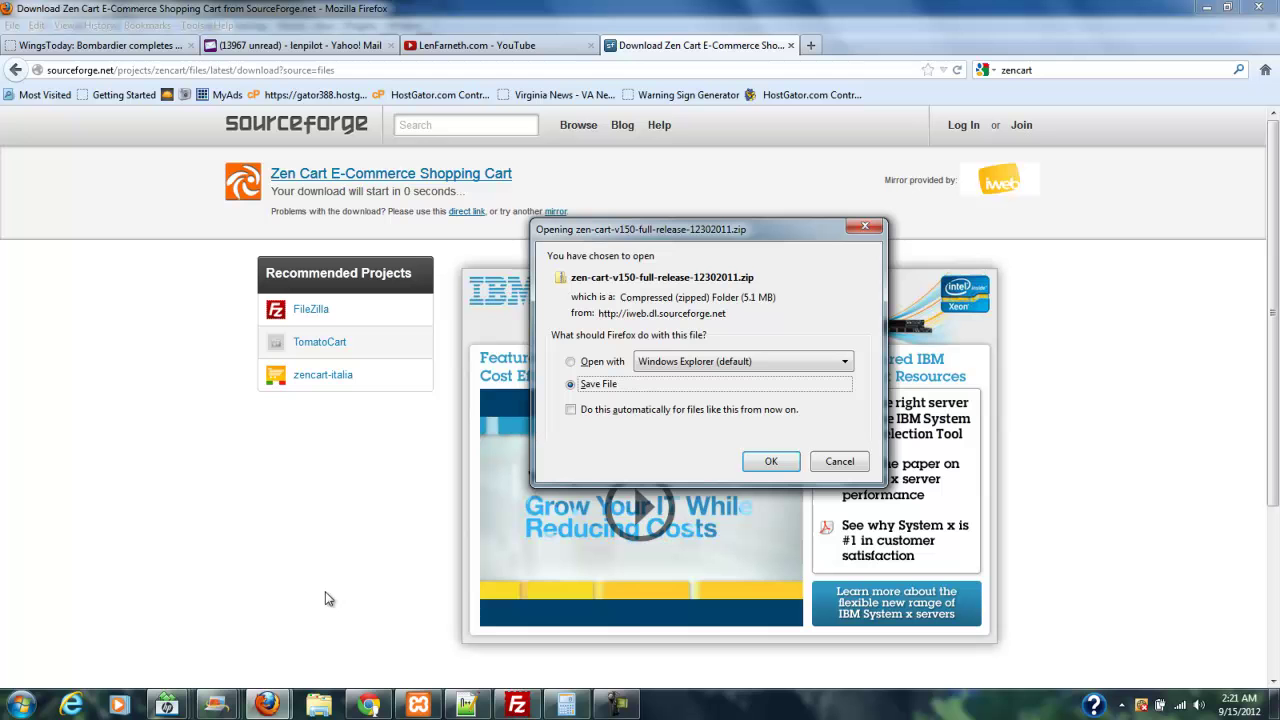
Step: Save the Zen Cart zip into a new 'demo' folder created under Downloads
left_click(772, 461)
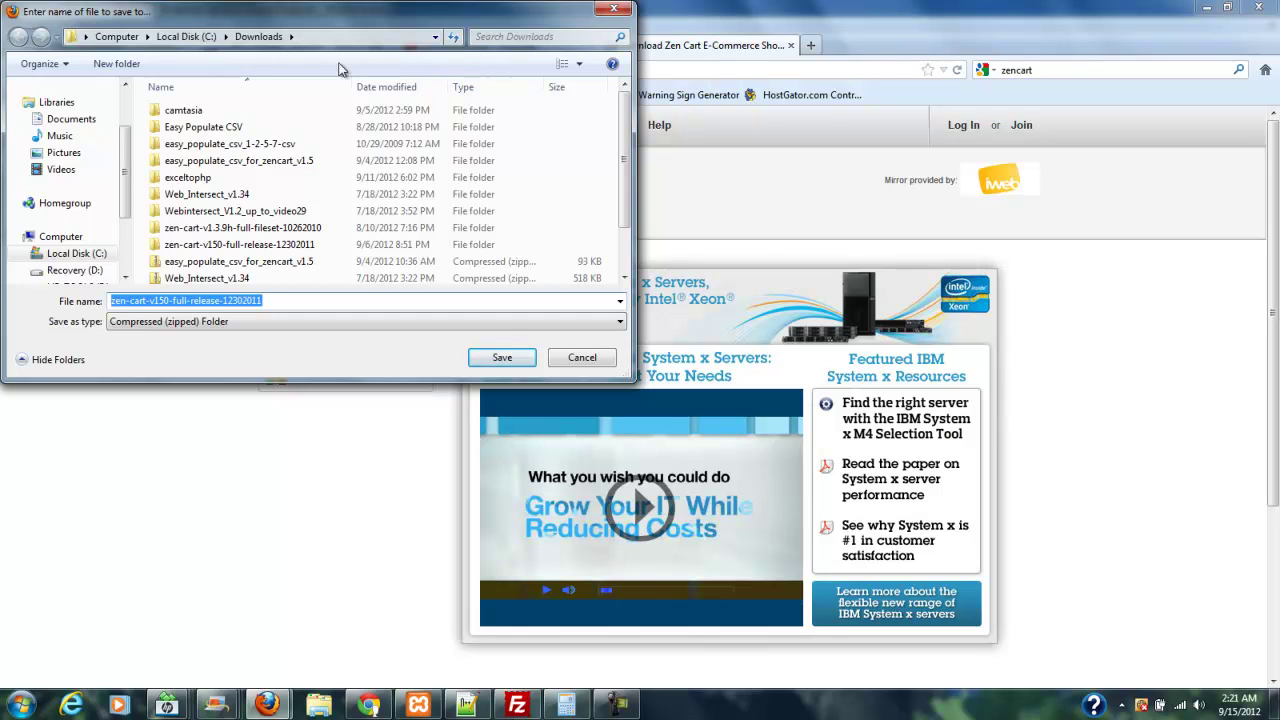
left_click(127, 64)
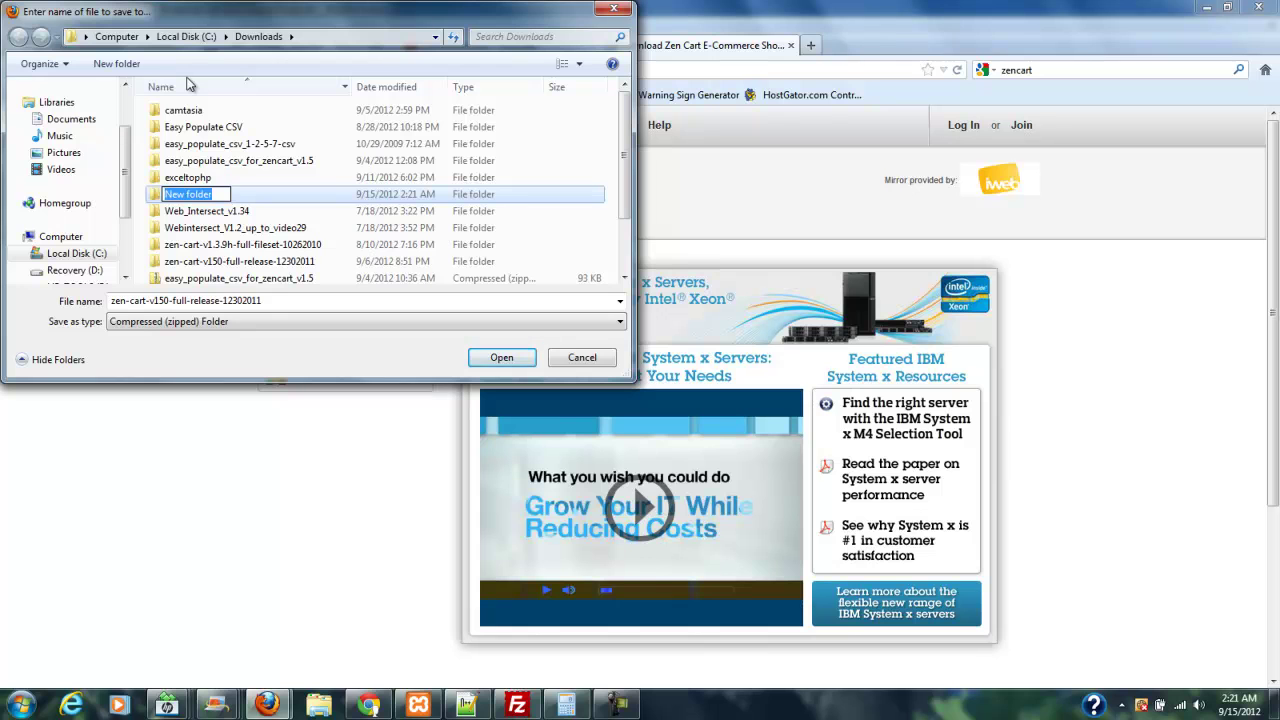
type("demo")
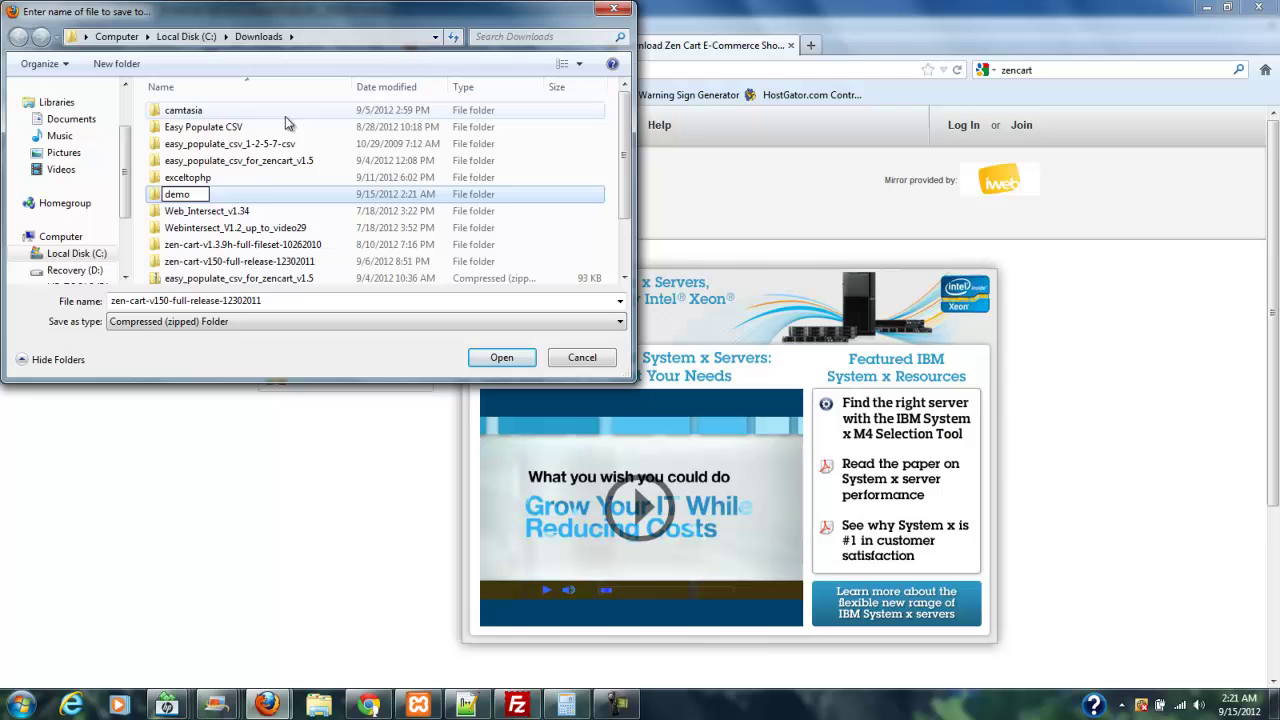
left_click(253, 214)
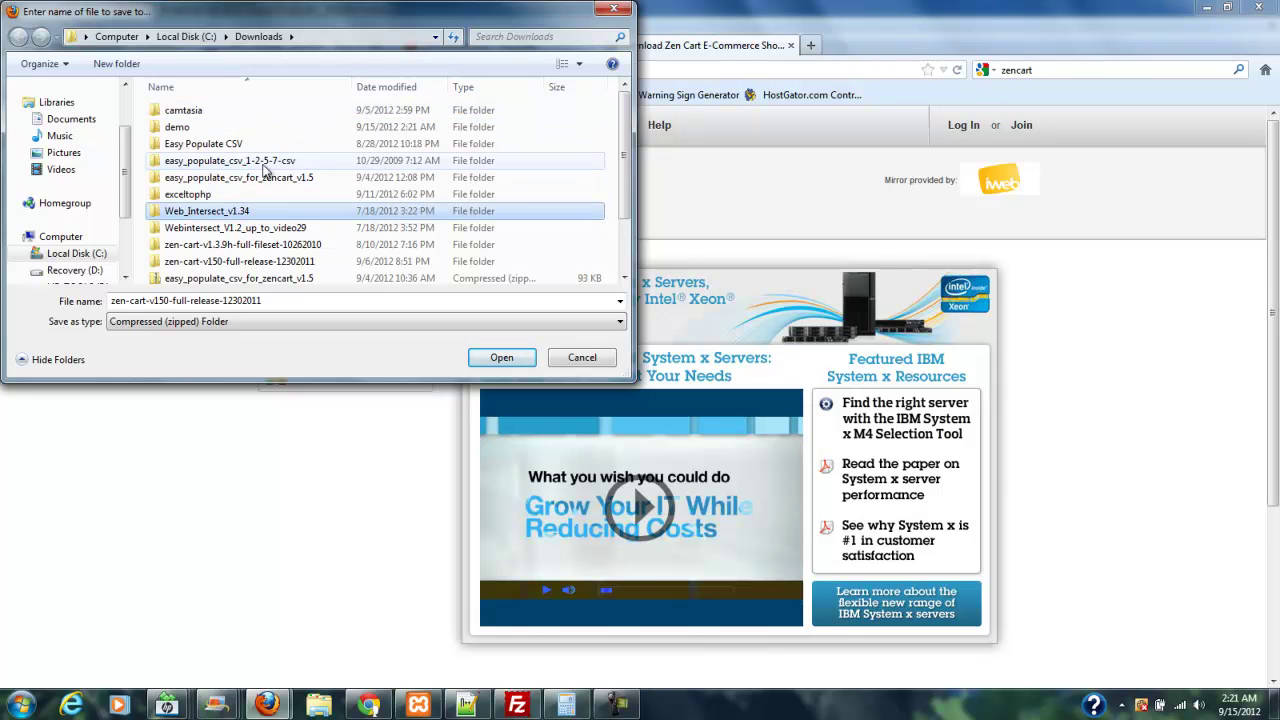
double_click(197, 127)
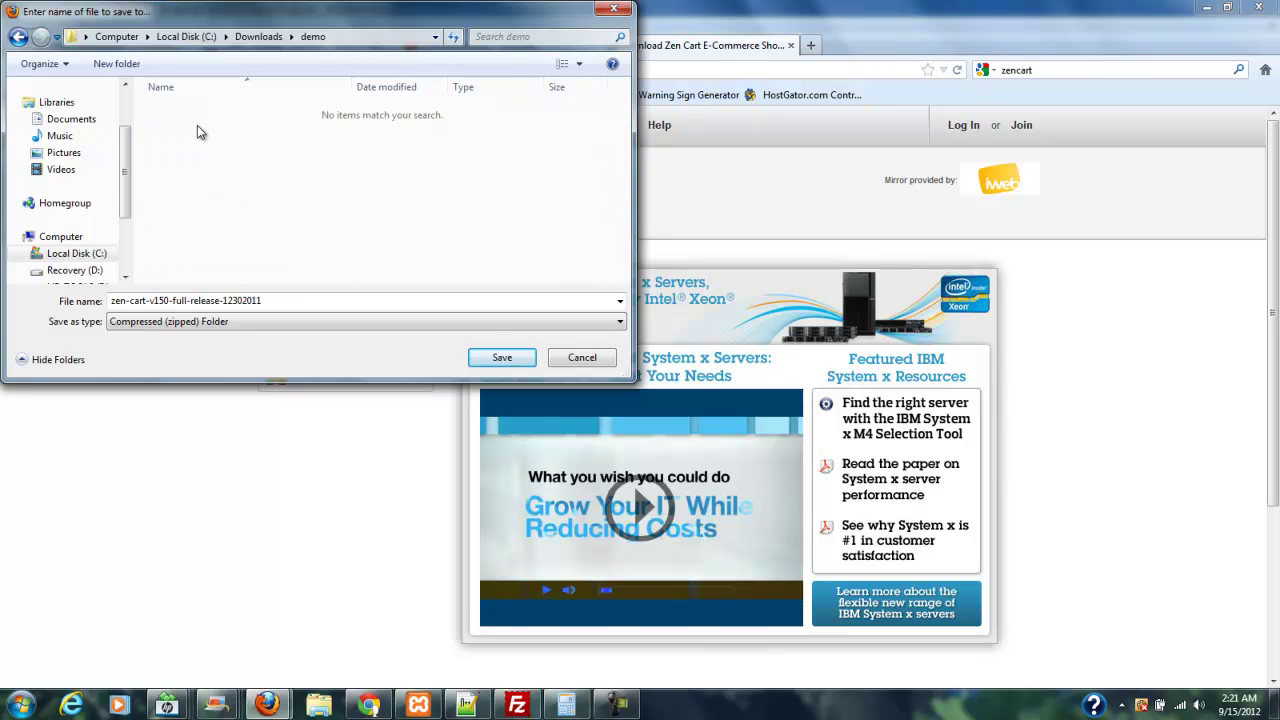
left_click(506, 358)
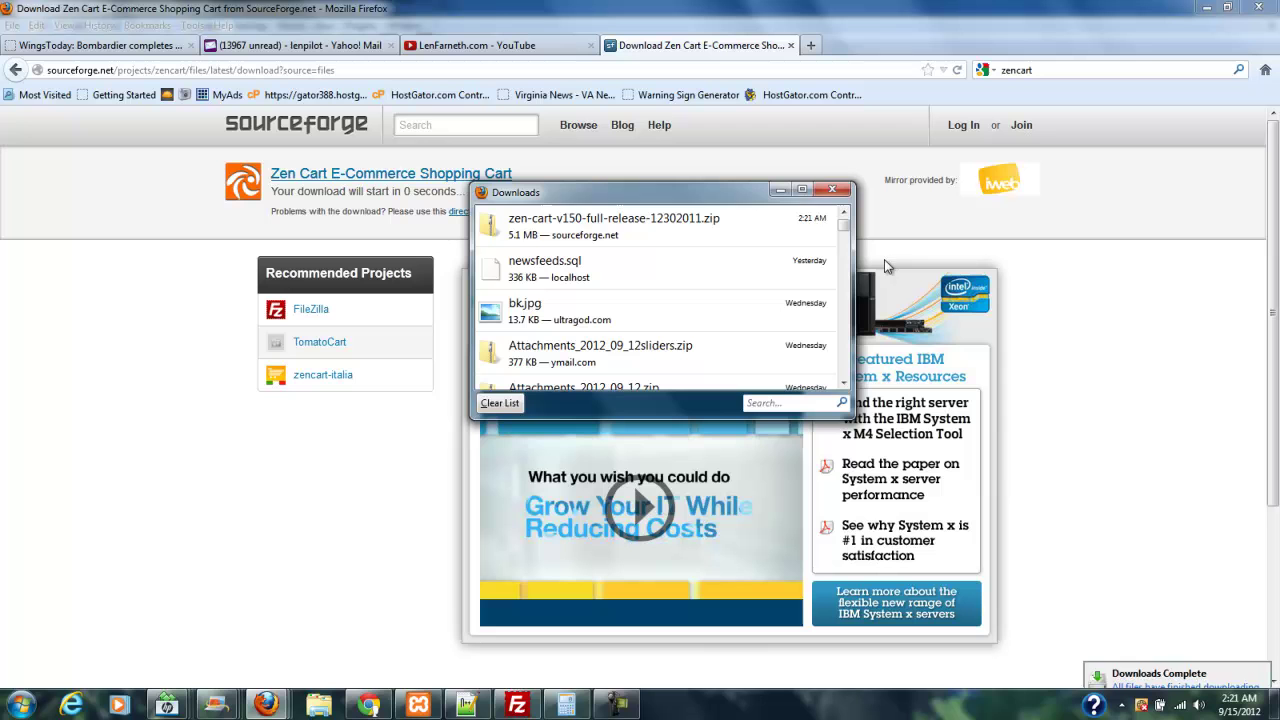
Step: Show the downloaded zip's demo folder in Explorer and maximize that window
right_click(625, 218)
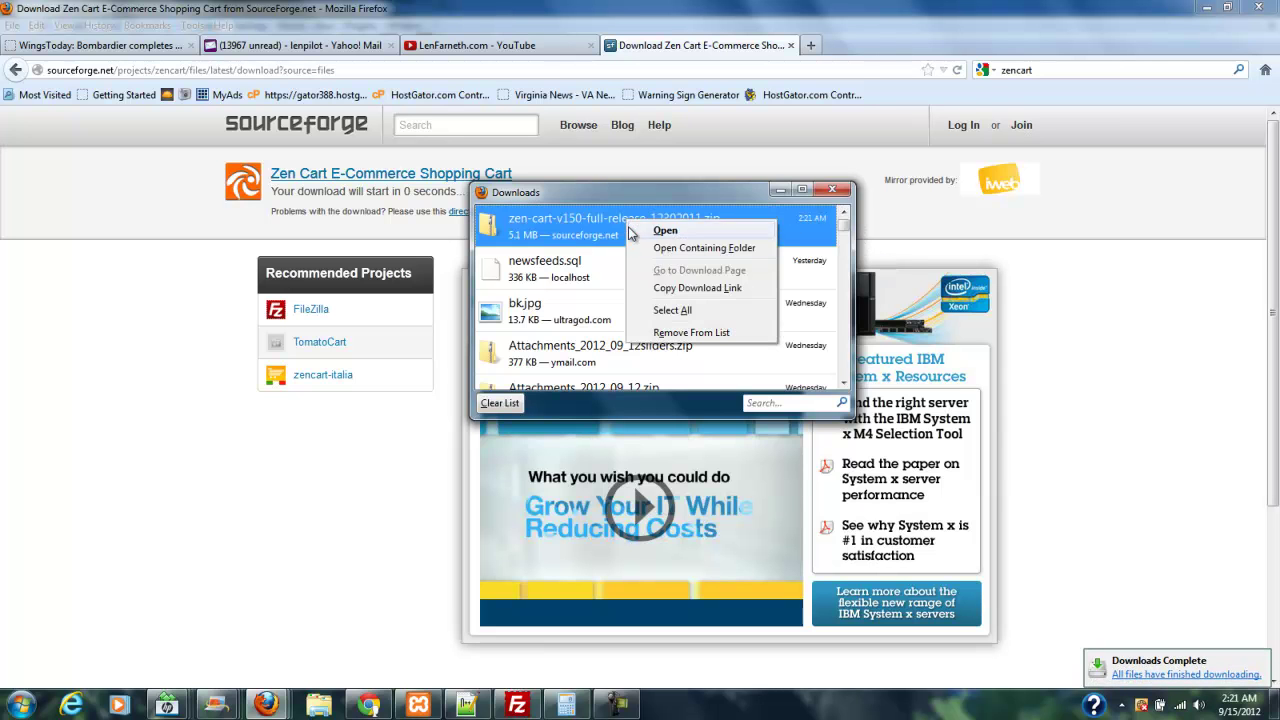
left_click(682, 249)
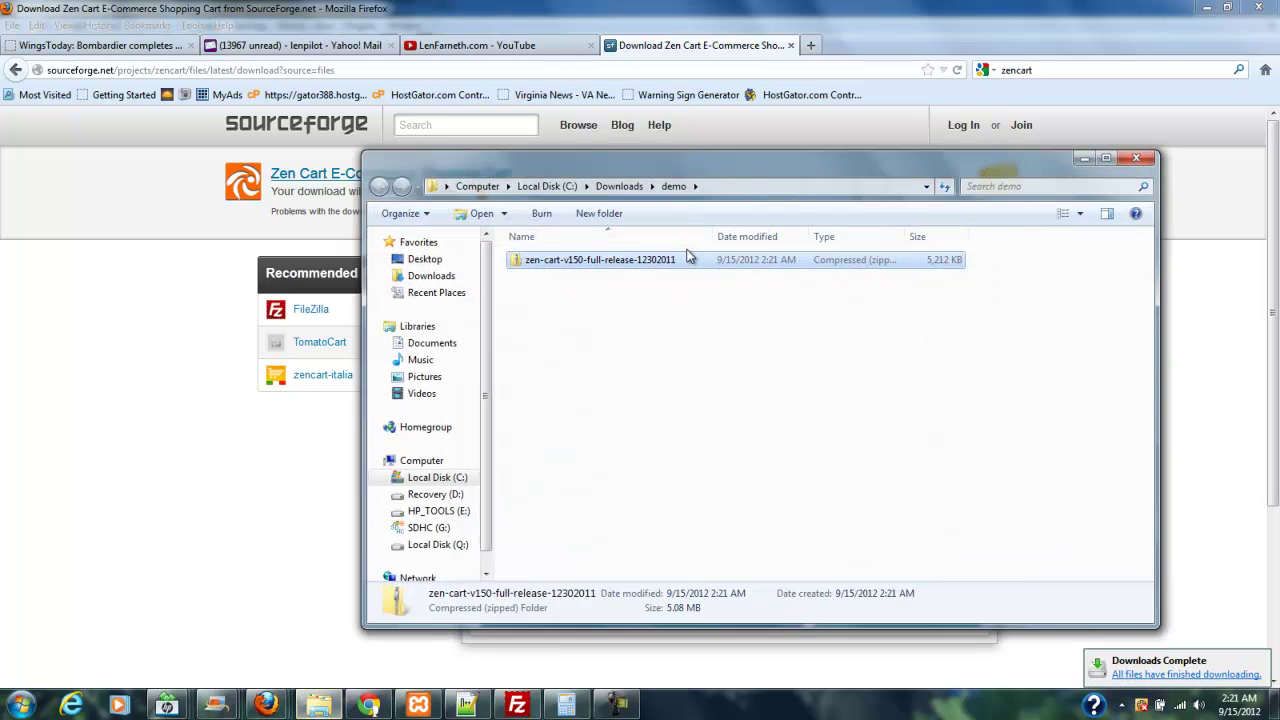
left_click(1104, 160)
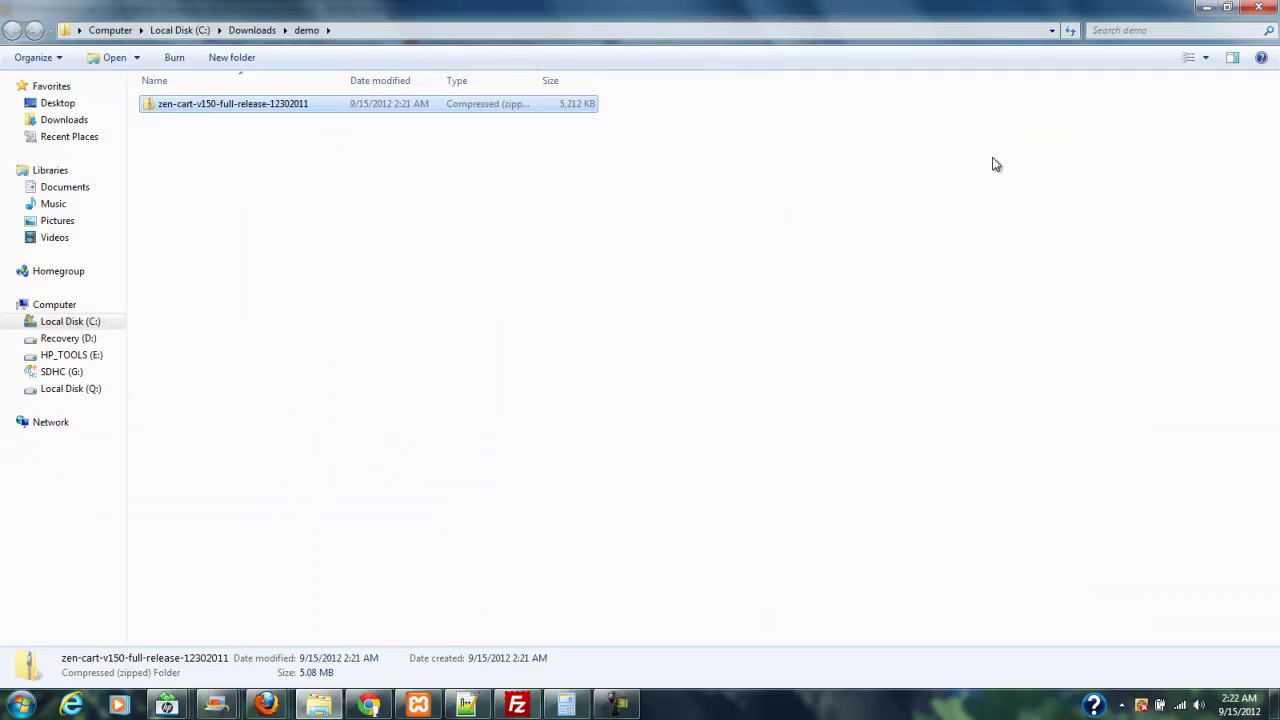
Step: Unpack the Zen Cart zip into the demo folder with 7-Zip's Extract Here
right_click(193, 105)
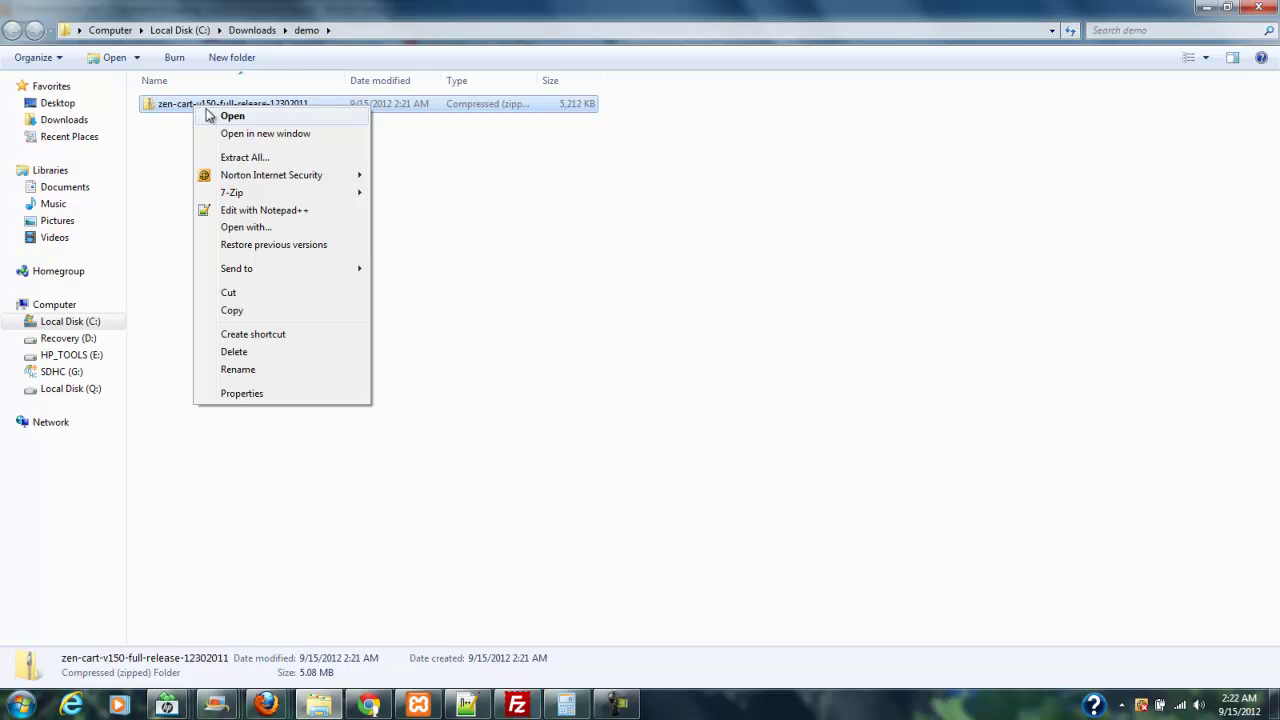
mouse_move(238, 196)
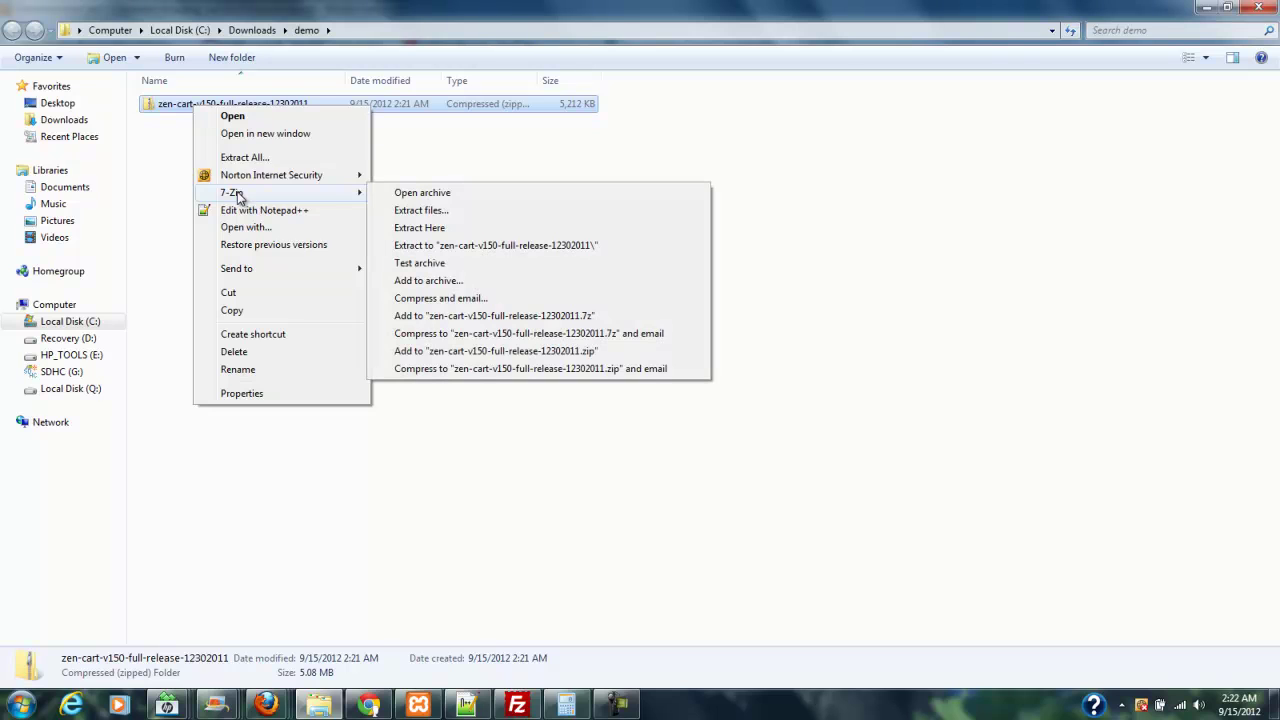
left_click(434, 228)
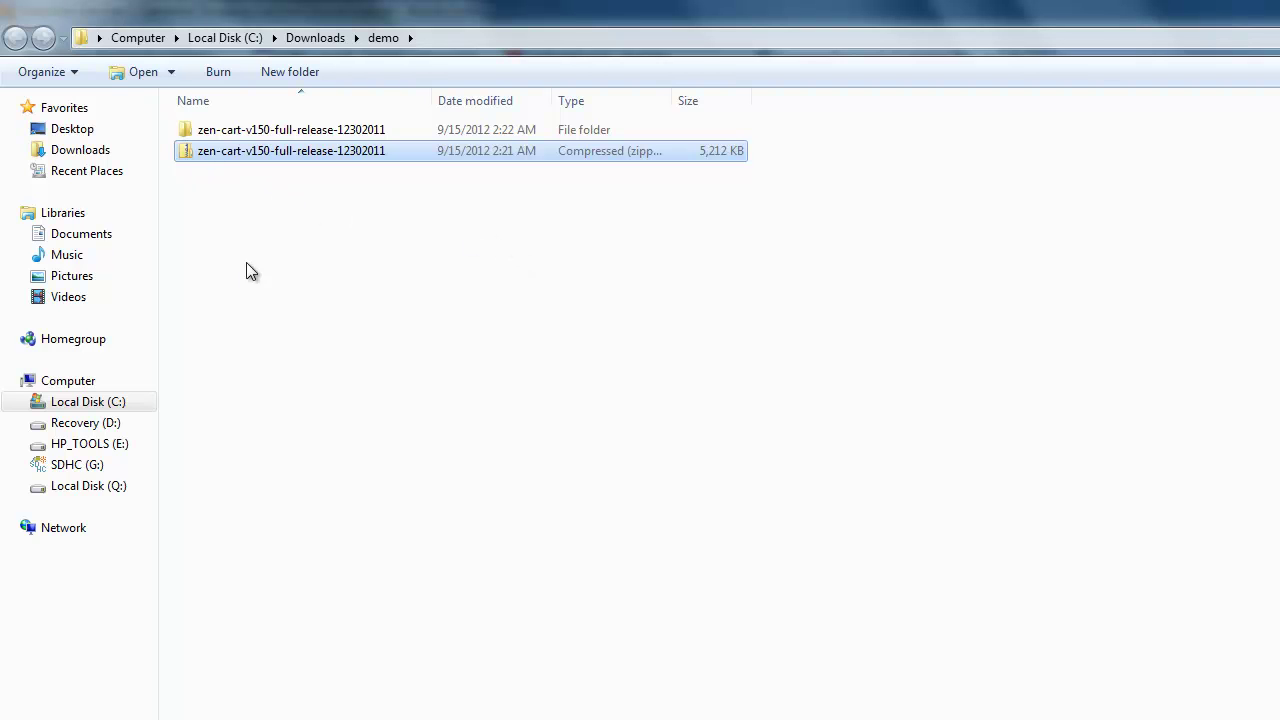
double_click(337, 130)
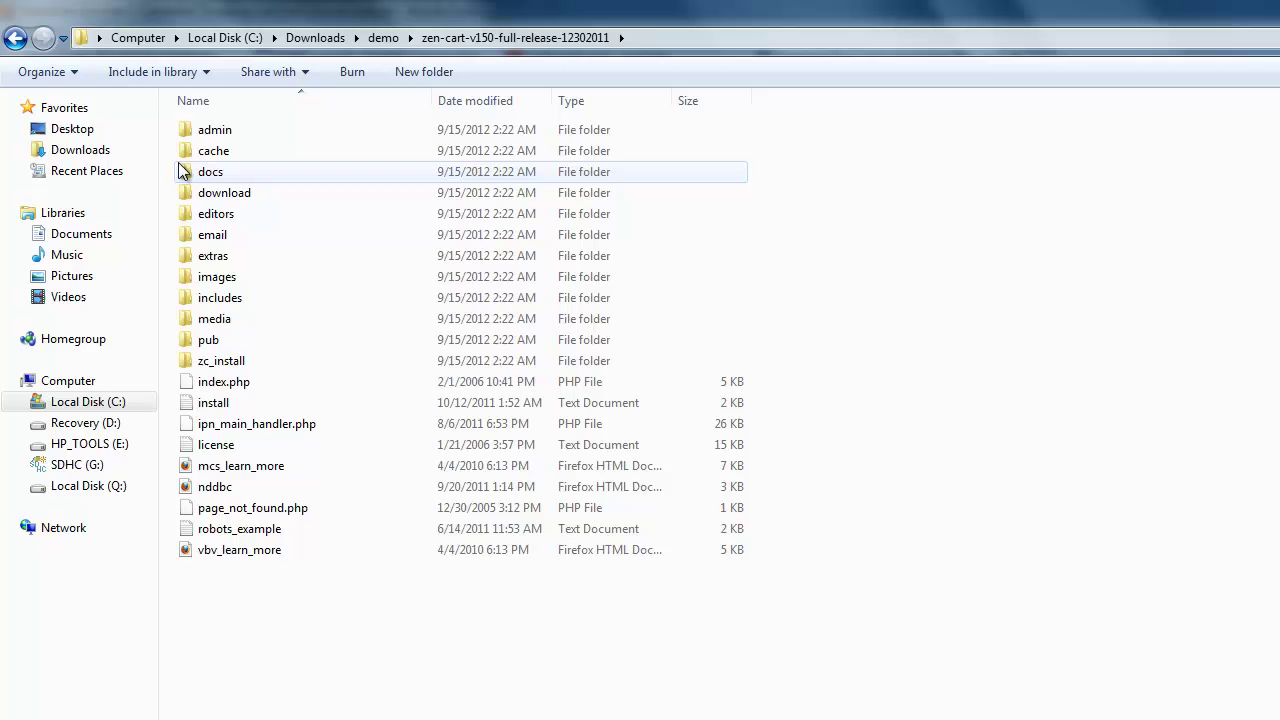
left_click(15, 38)
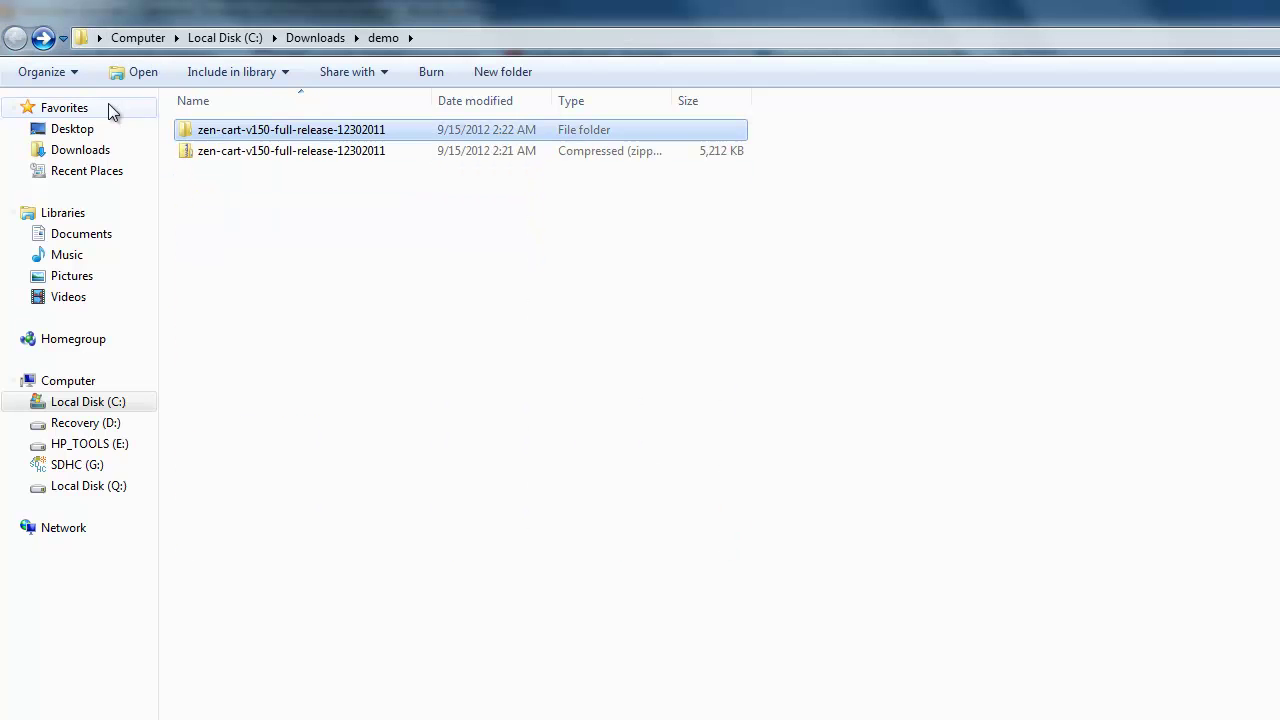
right_click(284, 136)
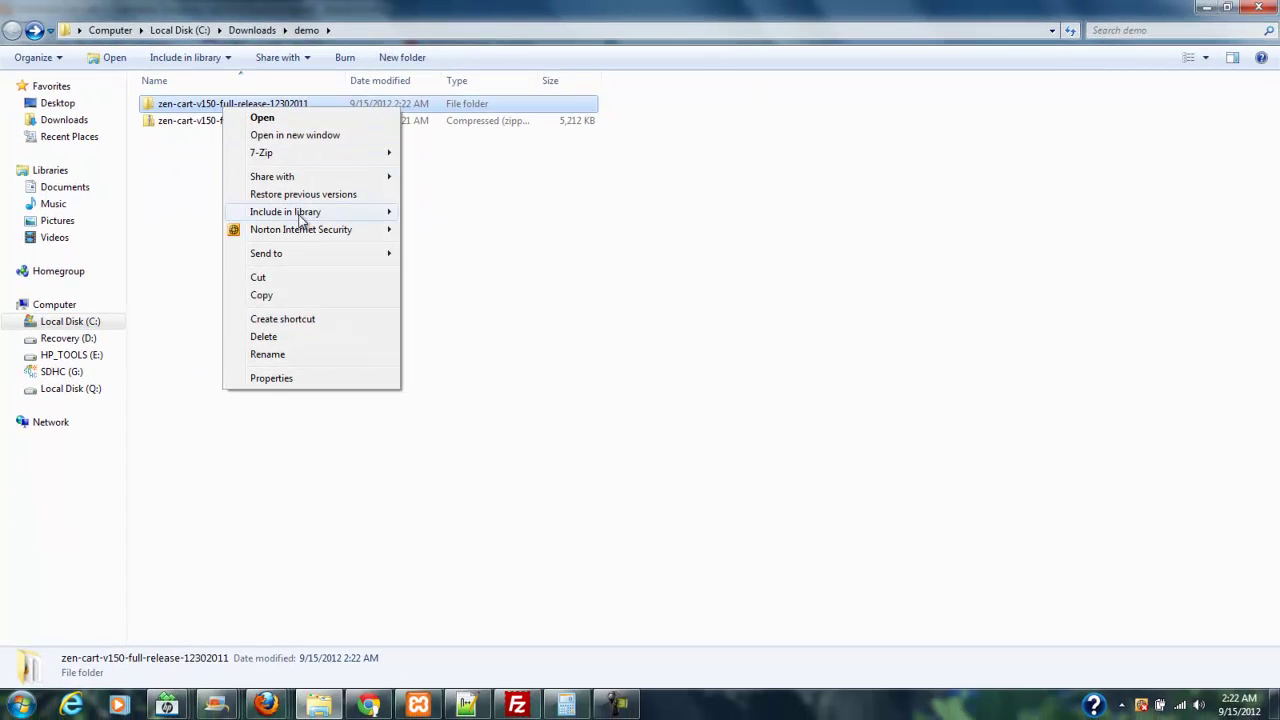
left_click(274, 378)
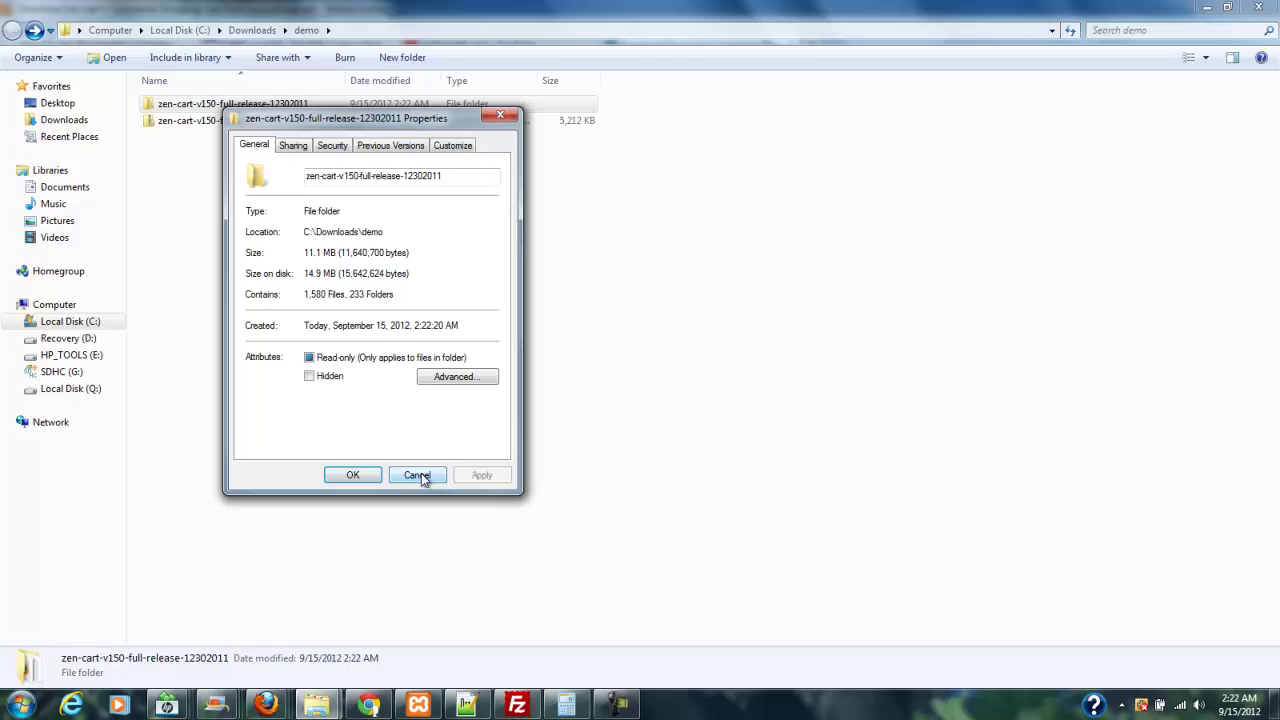
left_click(420, 477)
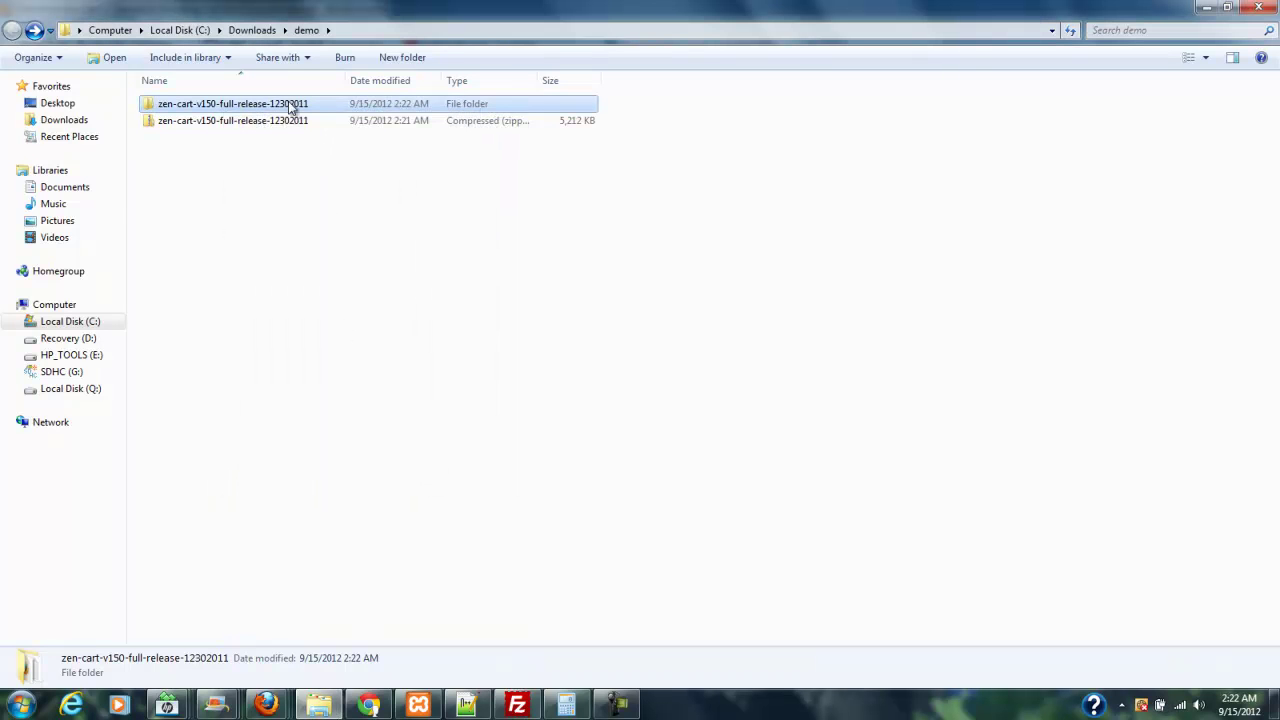
Step: Open the extracted zen-cart folder, dismiss index.php's can't-open warning, and show its context menu
right_click(287, 113)
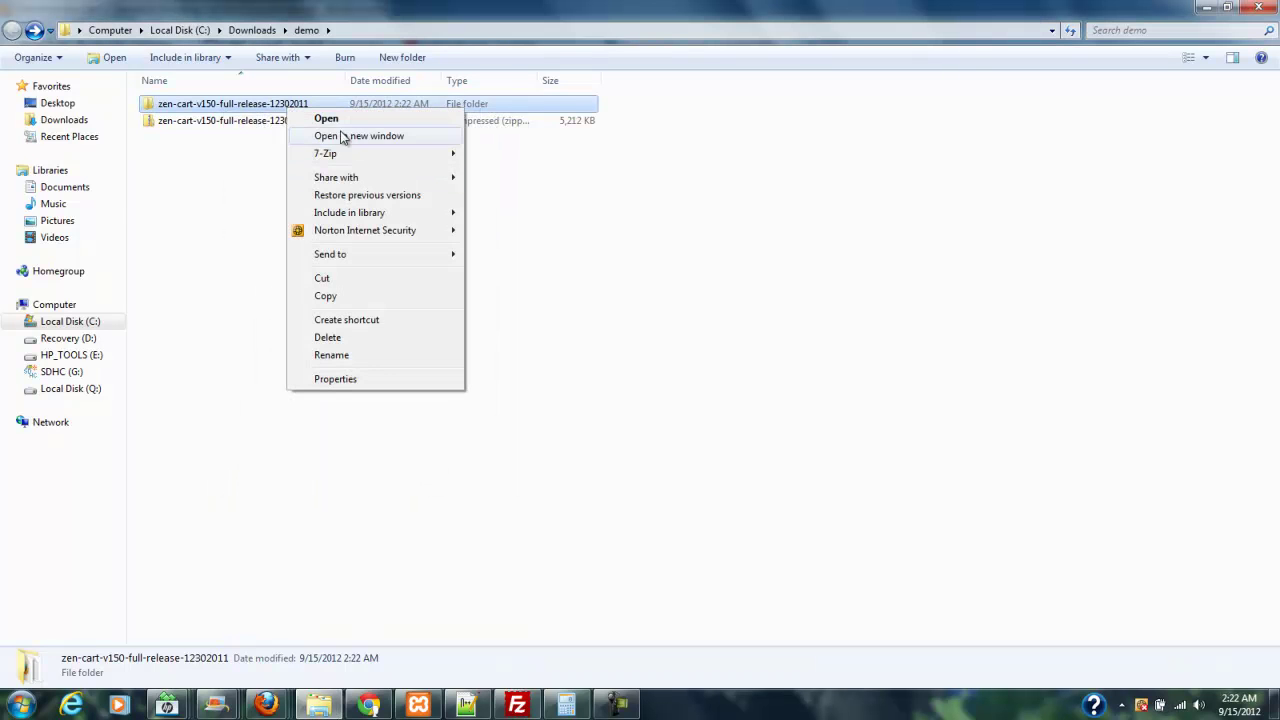
left_click(333, 118)
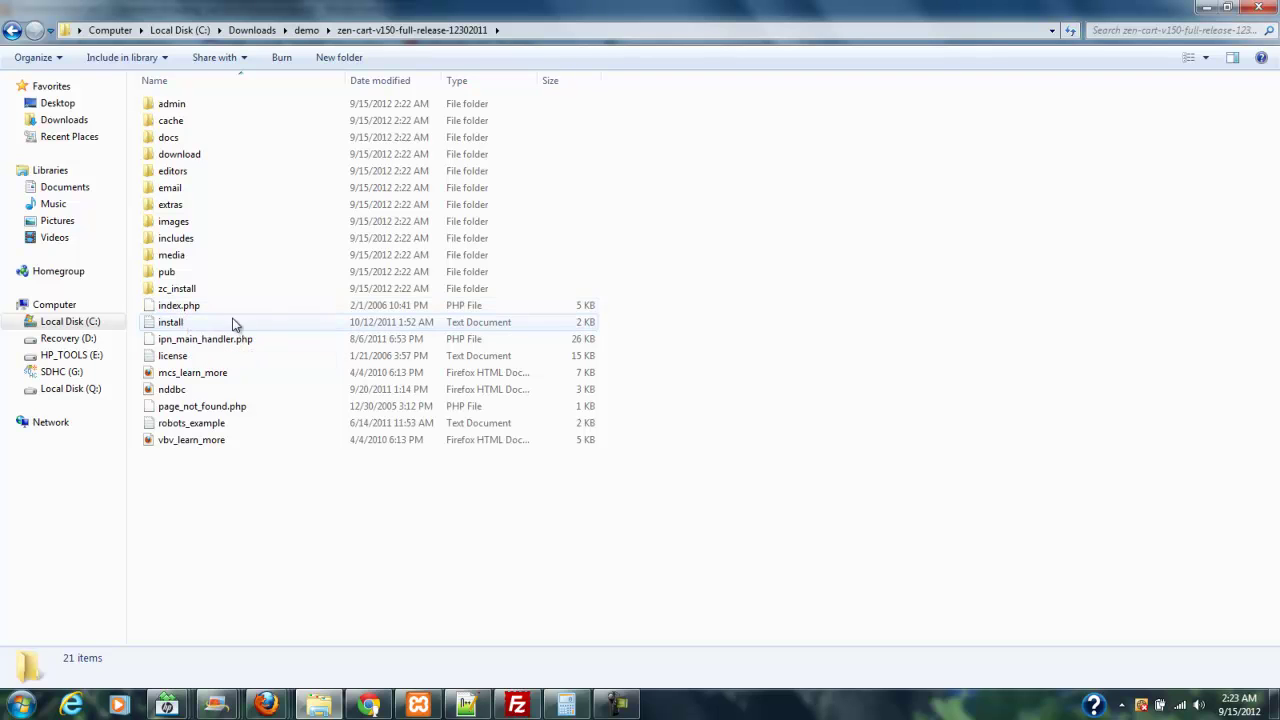
left_click(181, 311)
double_click(181, 312)
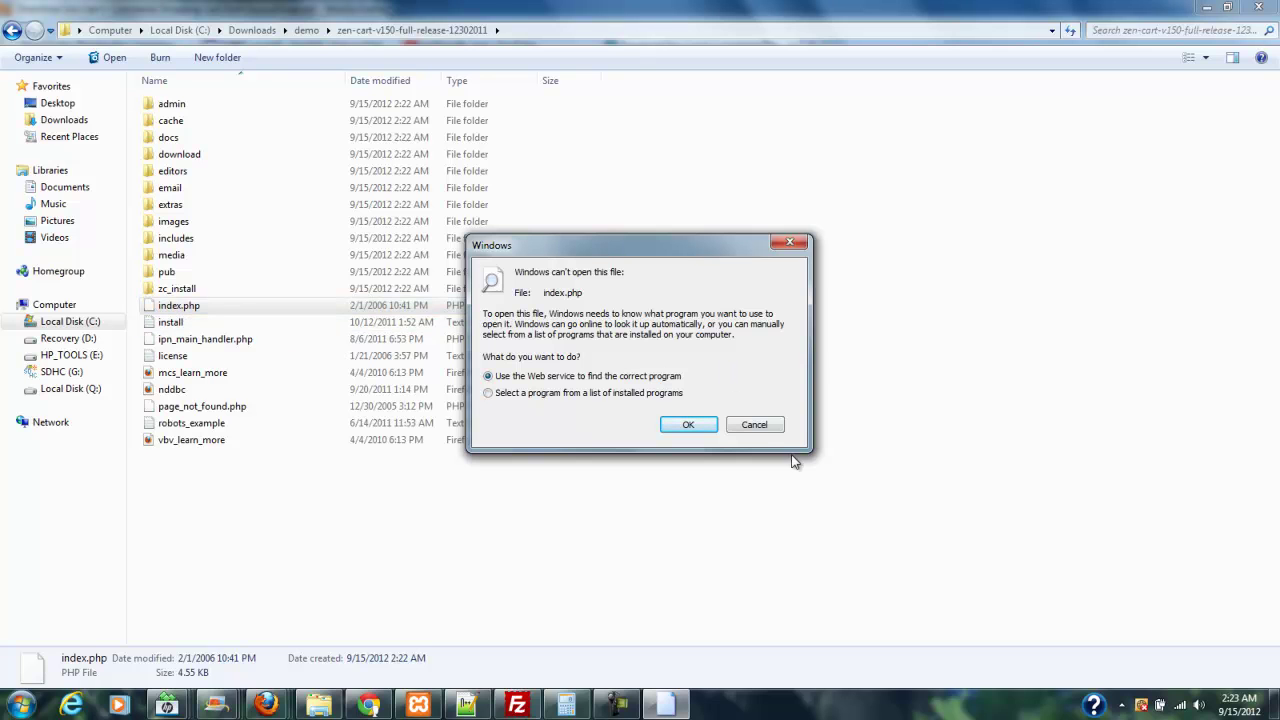
left_click(756, 425)
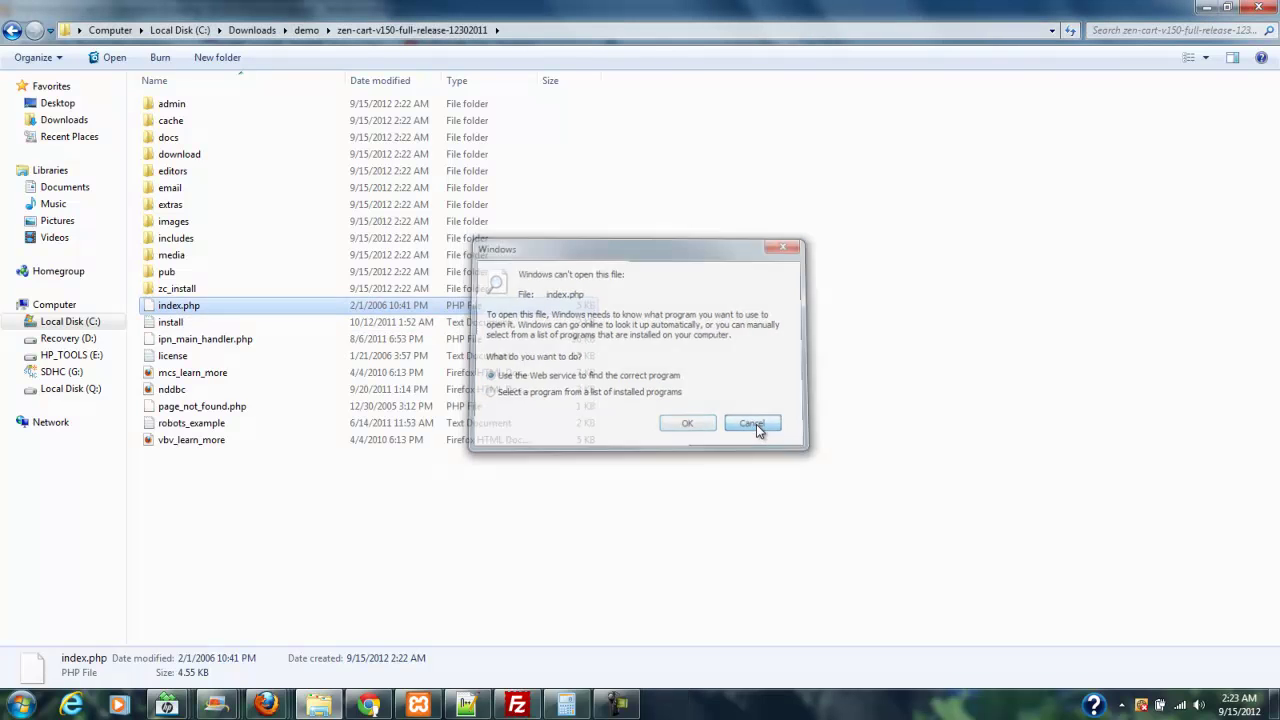
right_click(211, 307)
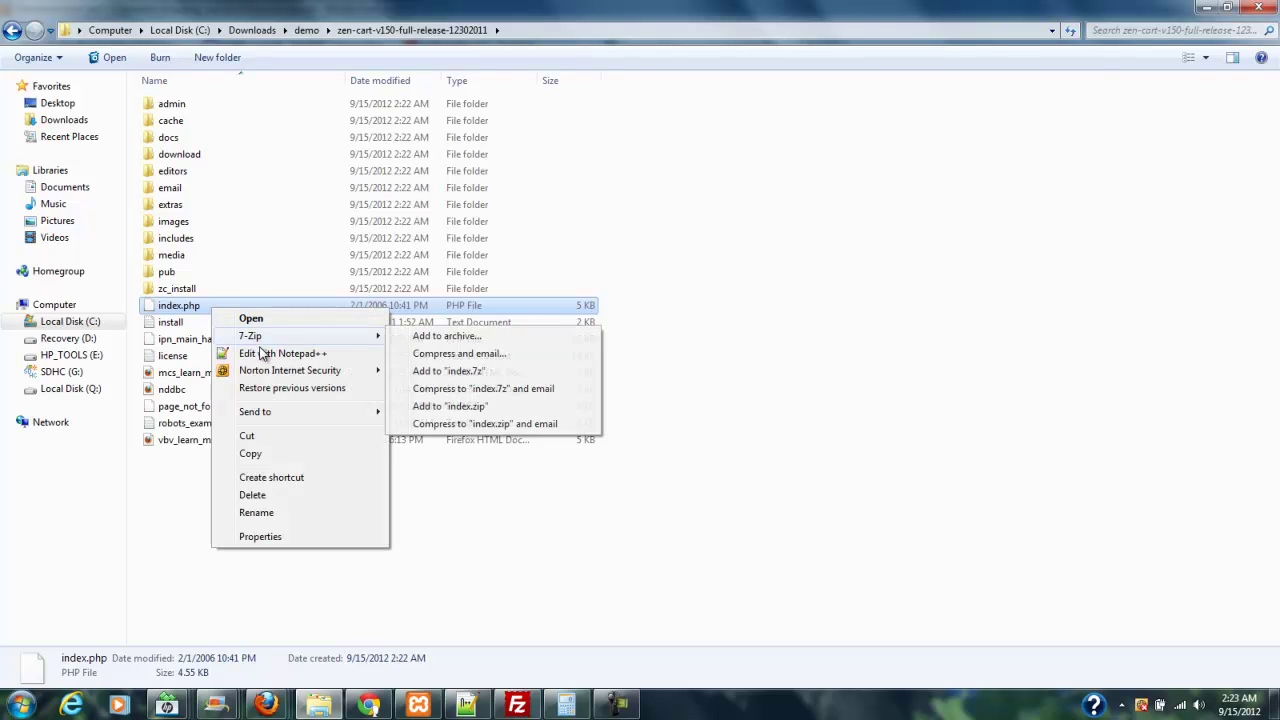
Step: Edit index.php in Notepad++ and scroll its PHP source down to line 39
left_click(307, 355)
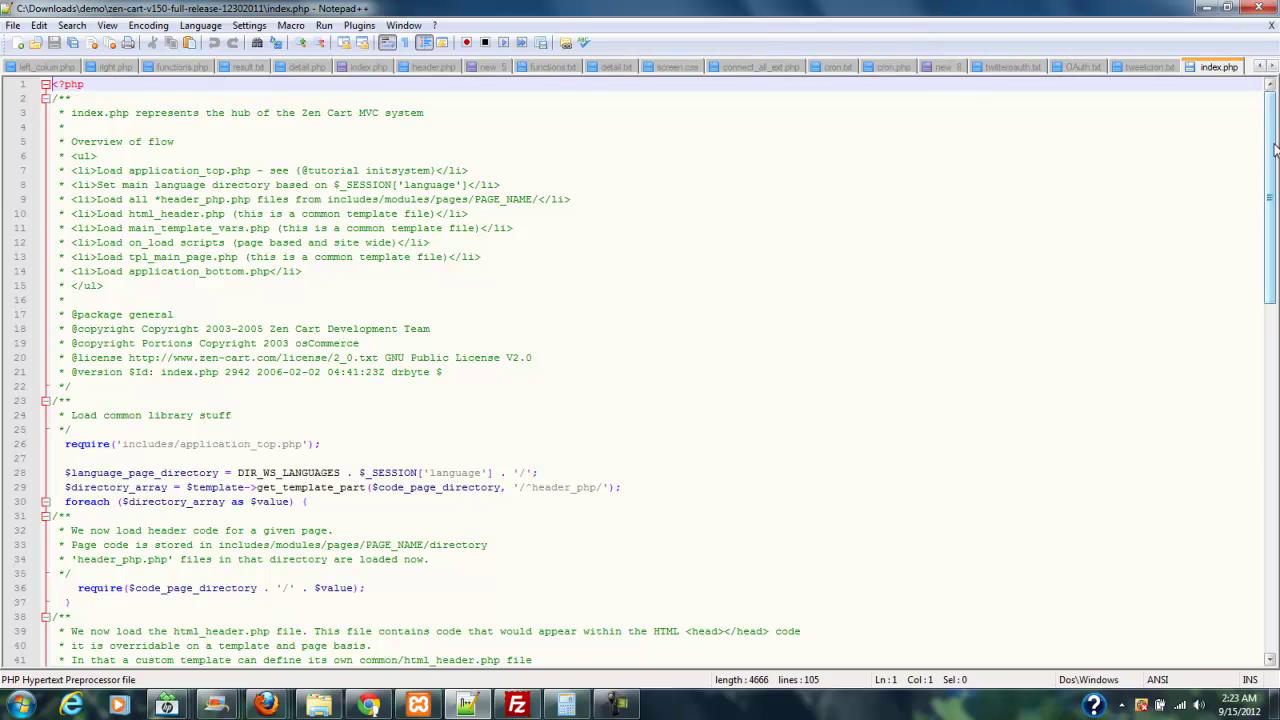
left_click_drag(1268, 211, 1217, 89)
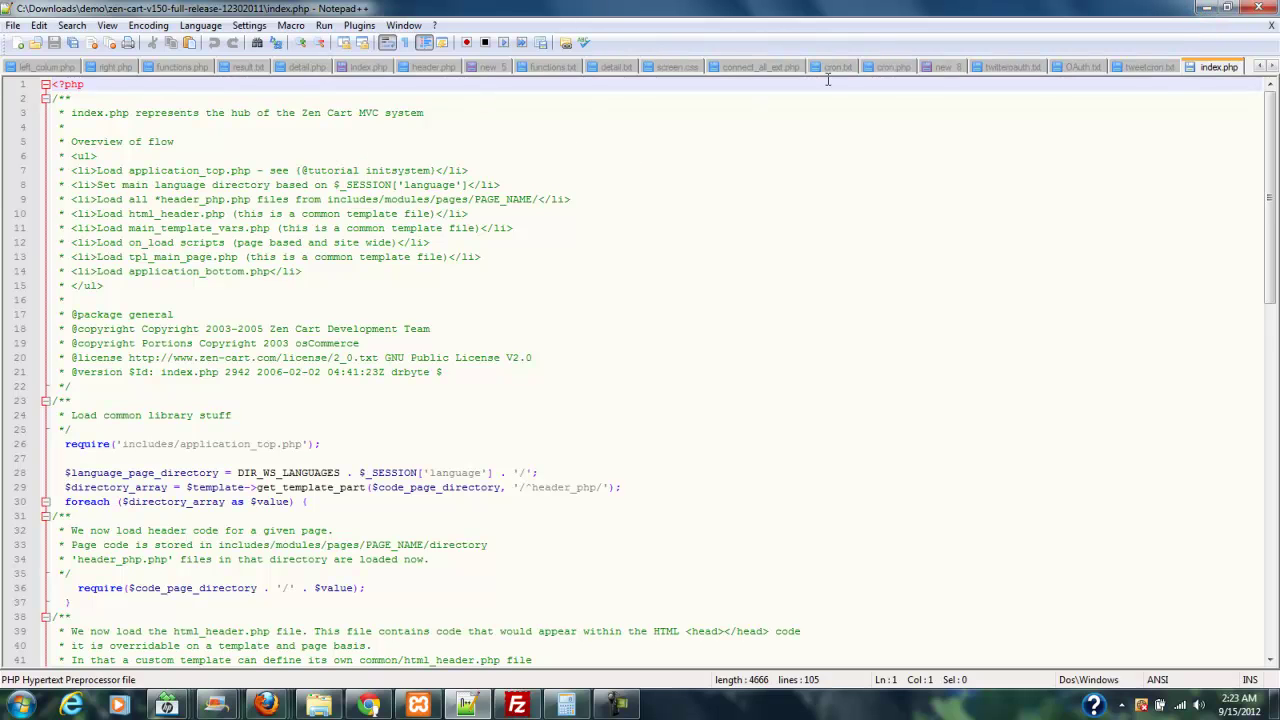
Step: Minimize Notepad++ and bring up the Firefox window previews from the taskbar
left_click(1207, 11)
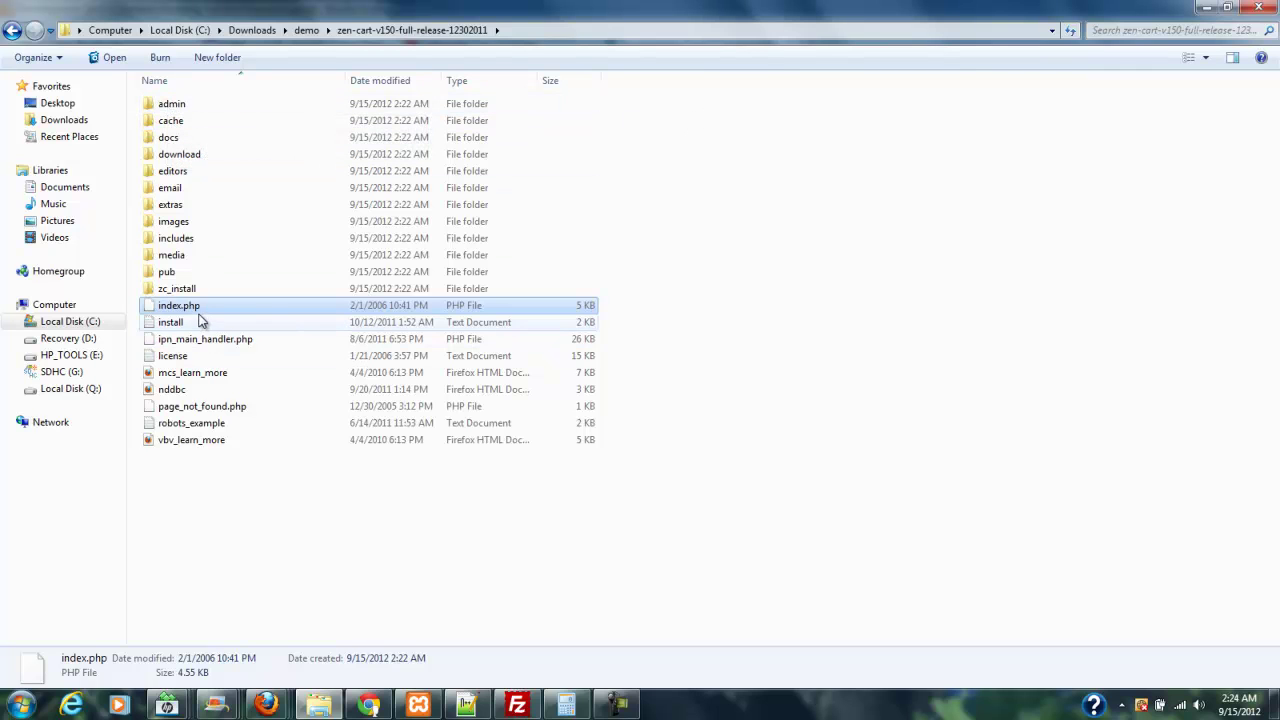
mouse_move(186, 312)
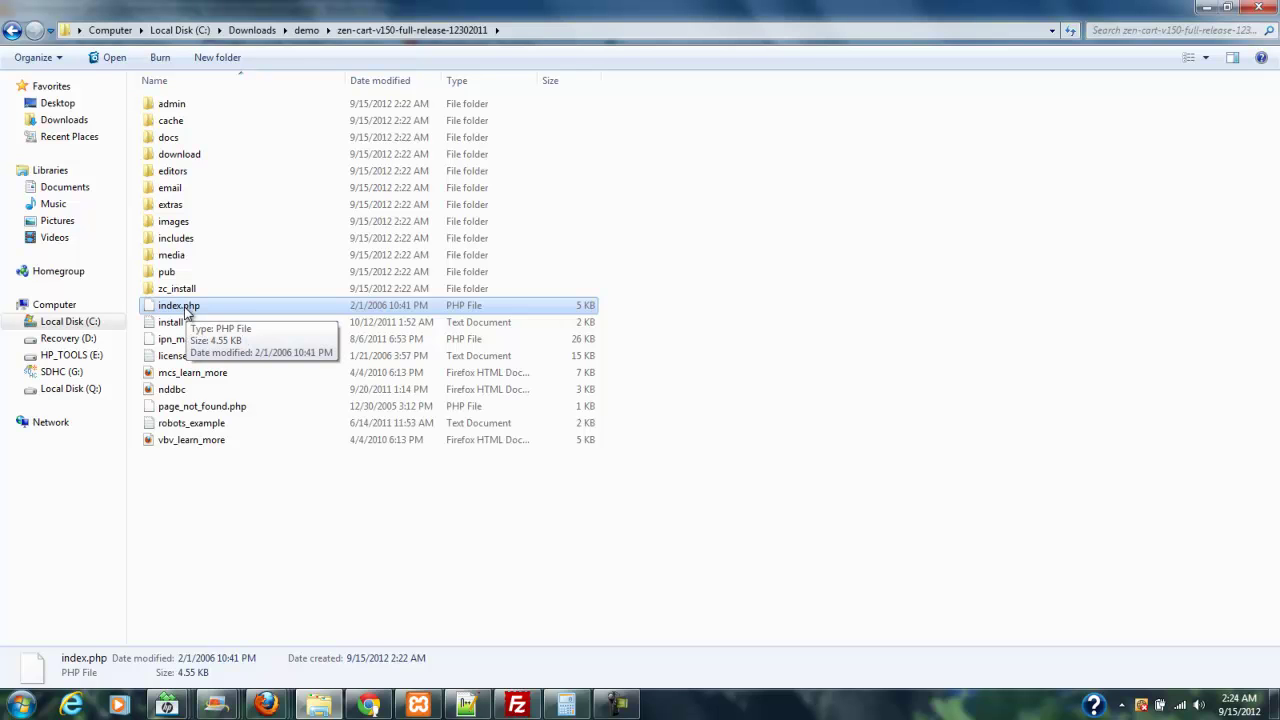
left_click(266, 705)
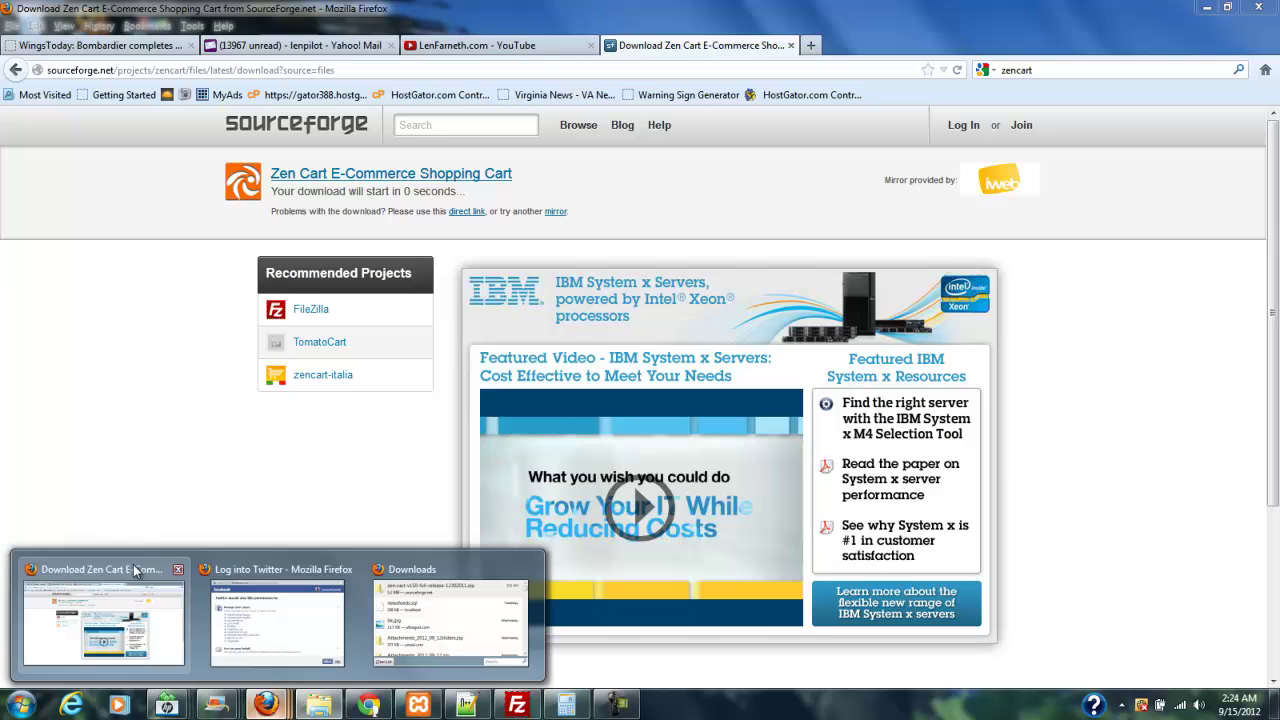
Step: In the Zen Cart download window, replace the web address with 'wingst'
left_click(135, 567)
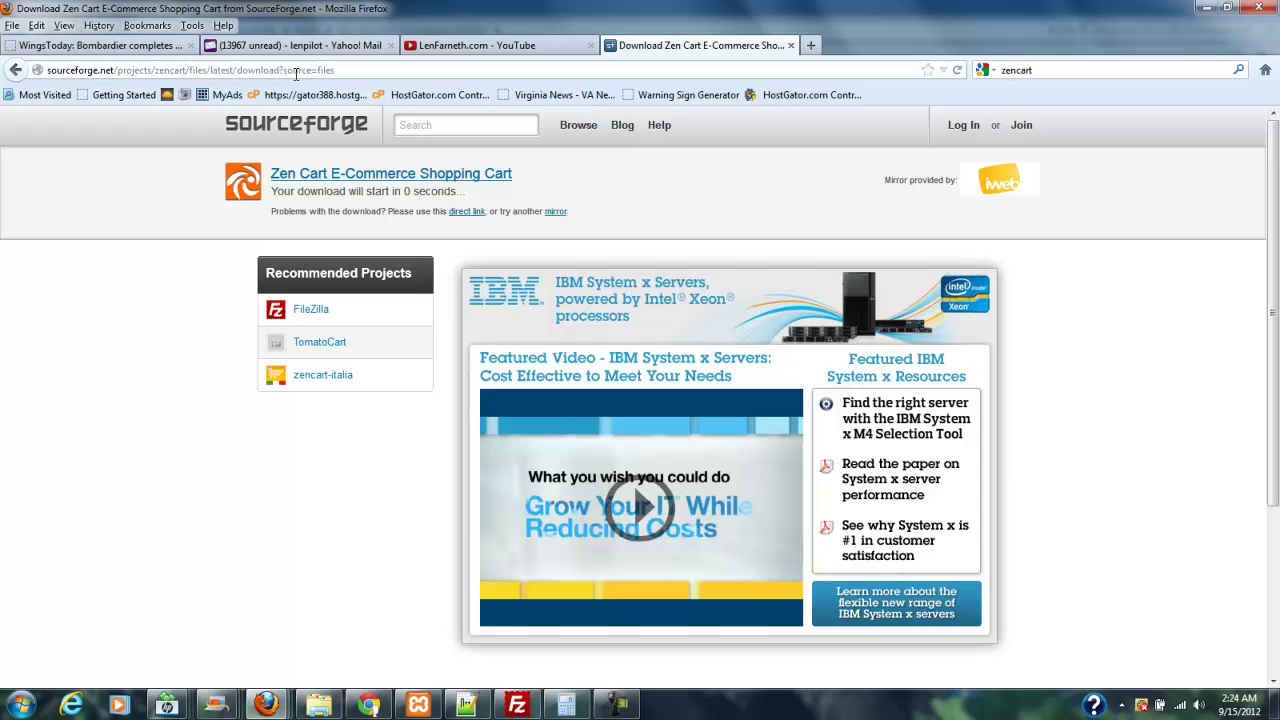
left_click_drag(119, 70, 335, 71)
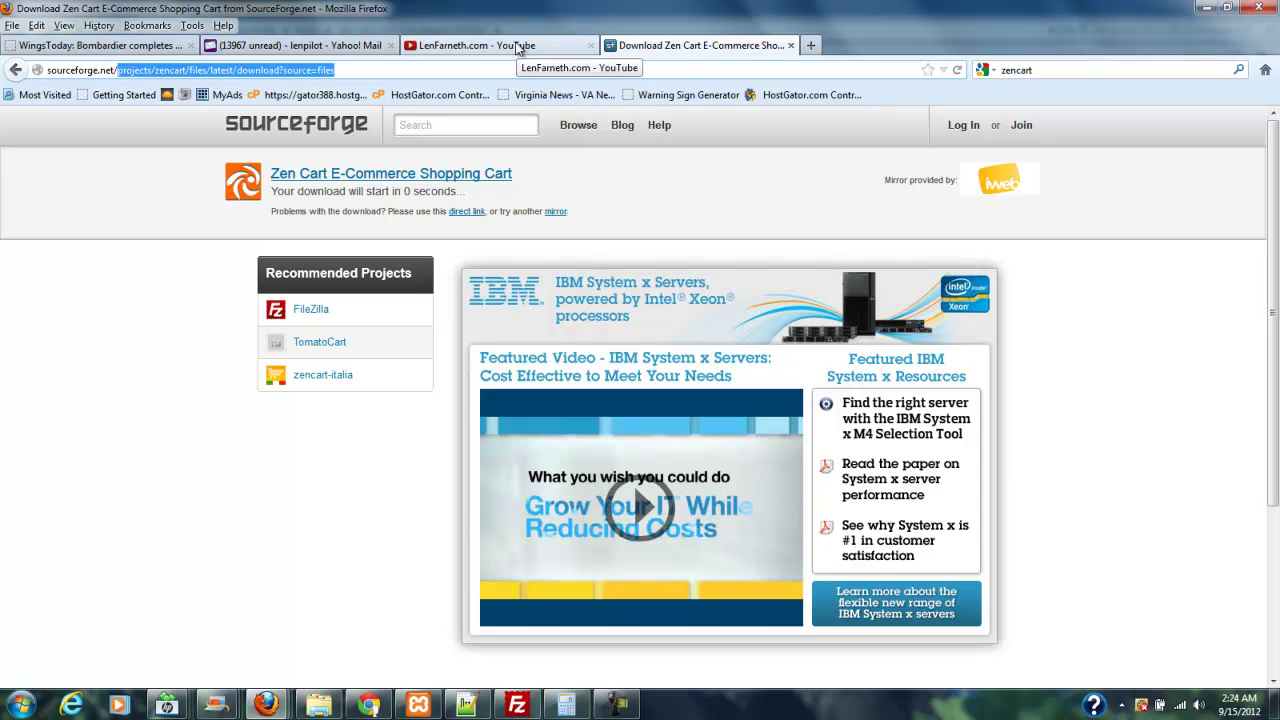
left_click_drag(388, 74, 13, 75)
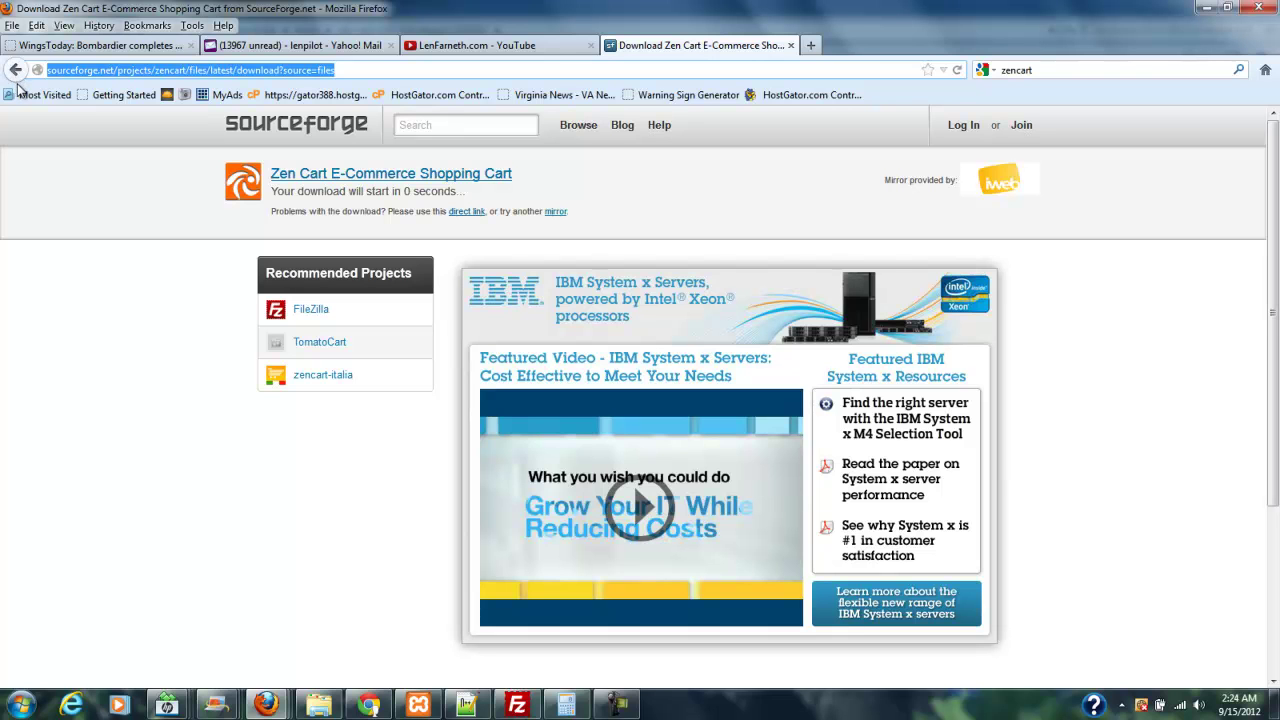
type("wing")
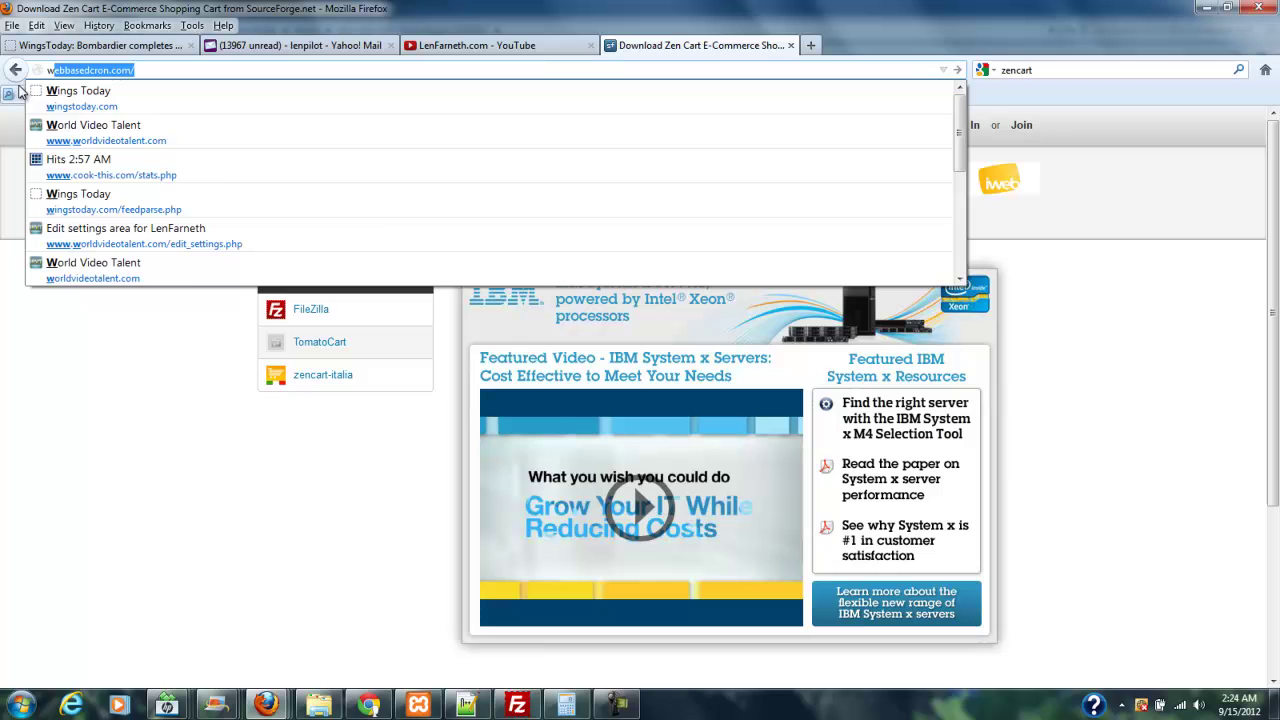
type("s")
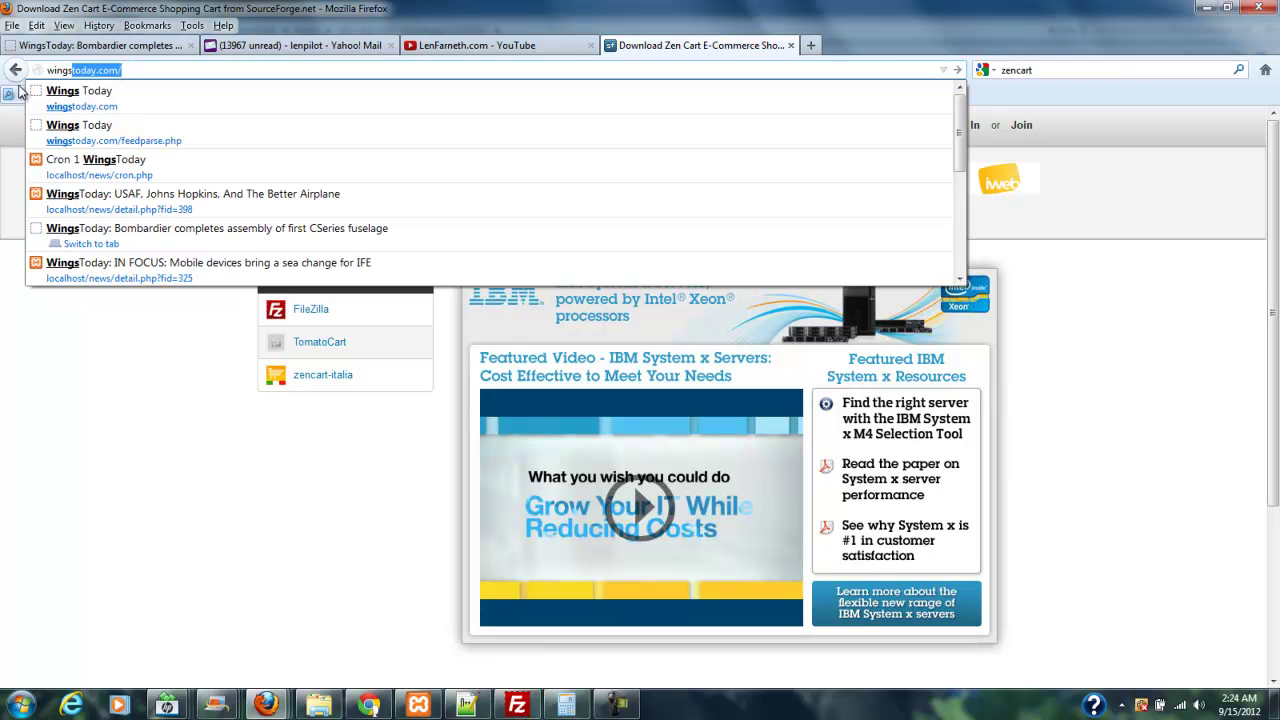
type("t")
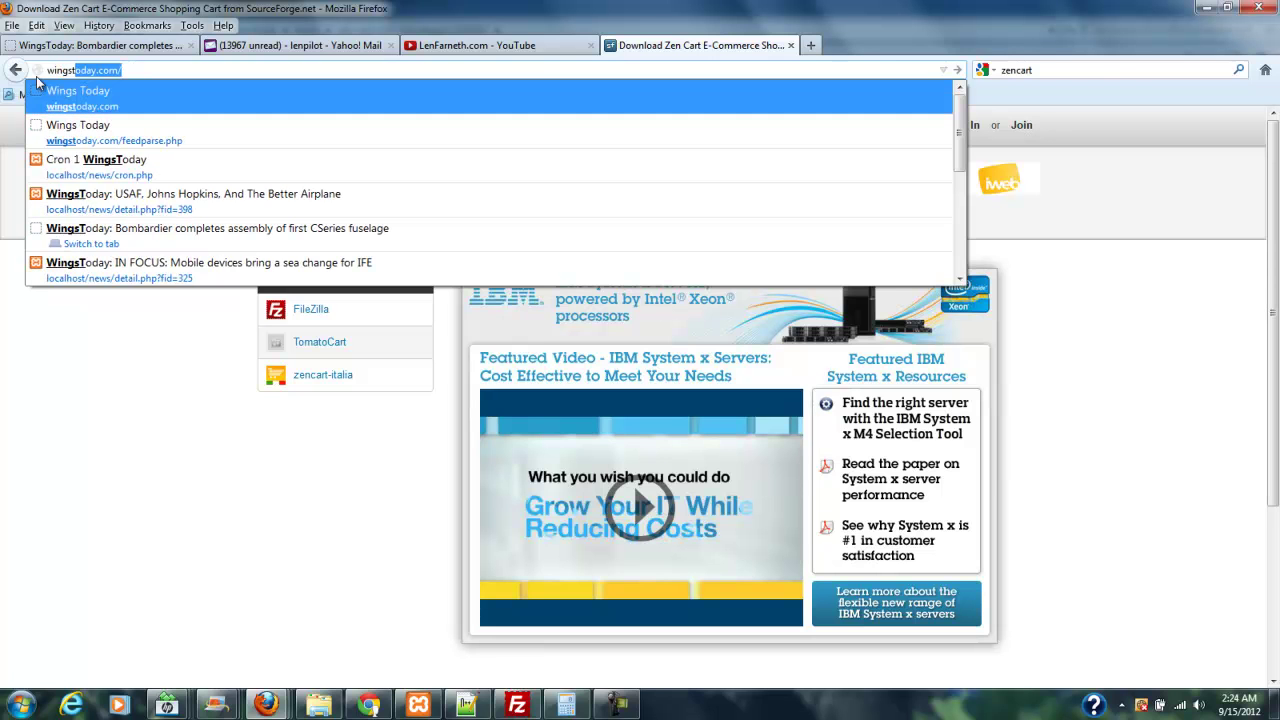
Step: Load wingstoday.com, inspect its page source, then close the source view
left_click(95, 107)
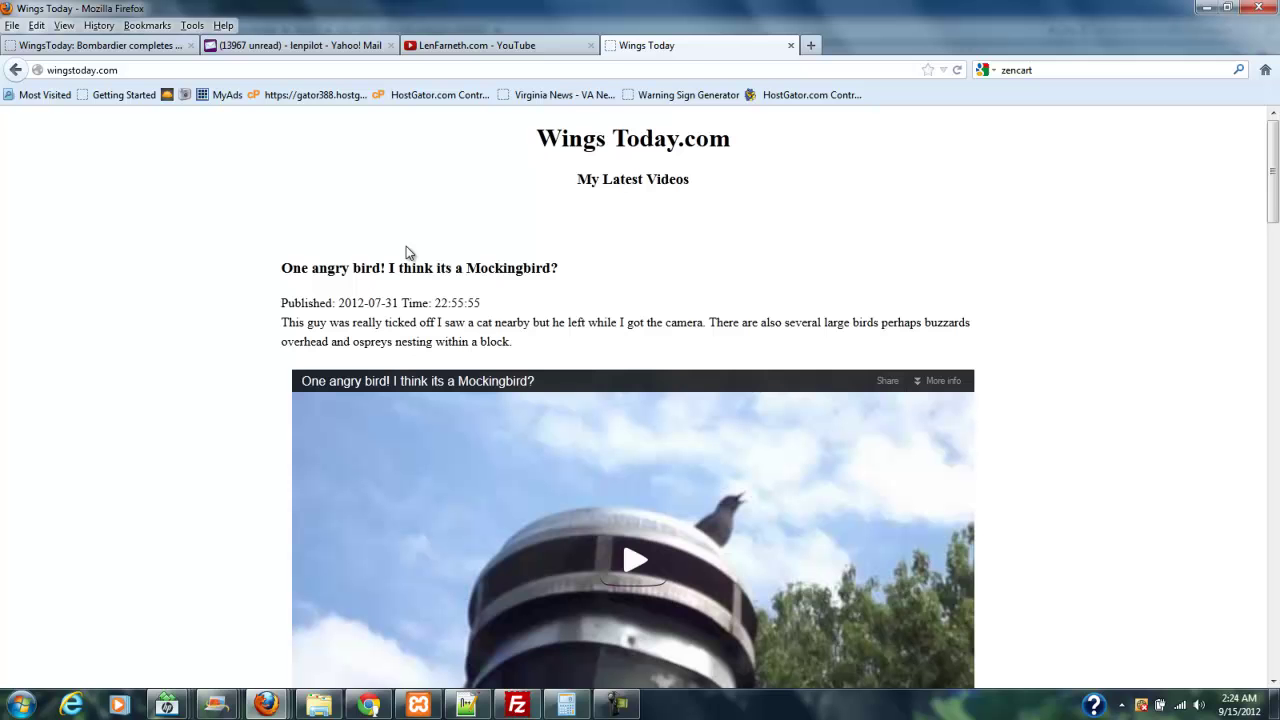
right_click(294, 169)
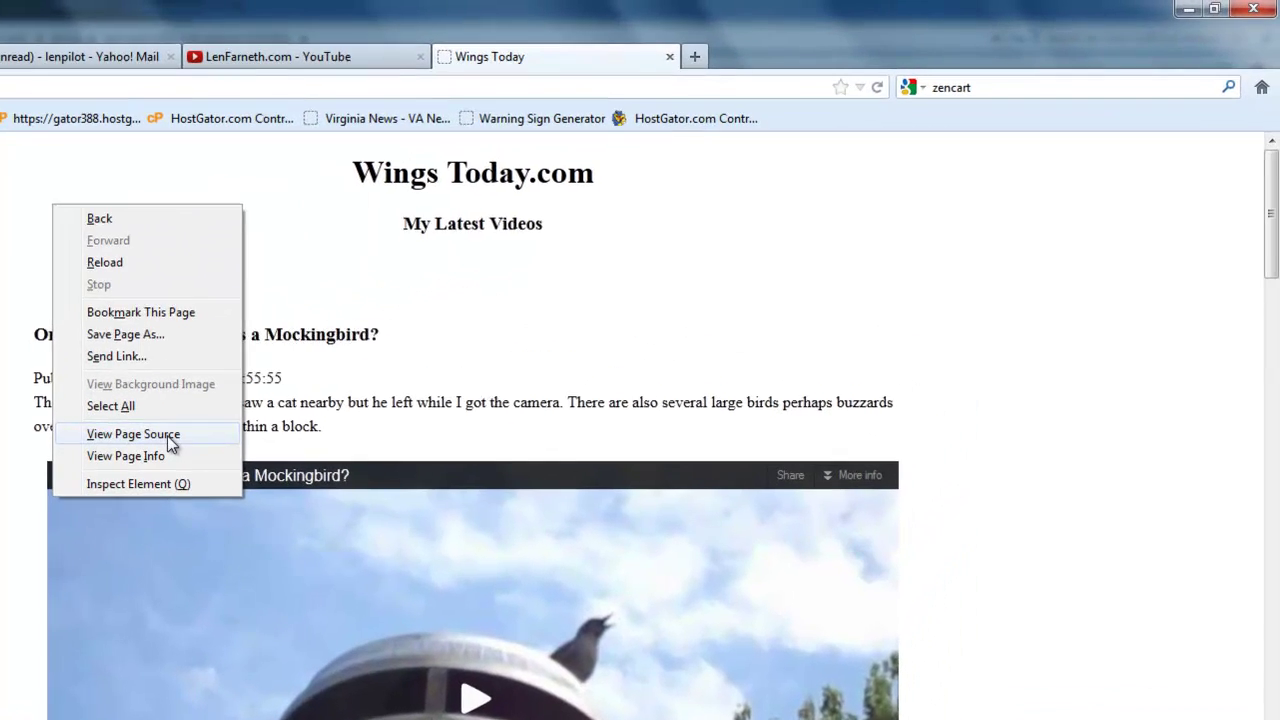
left_click(167, 435)
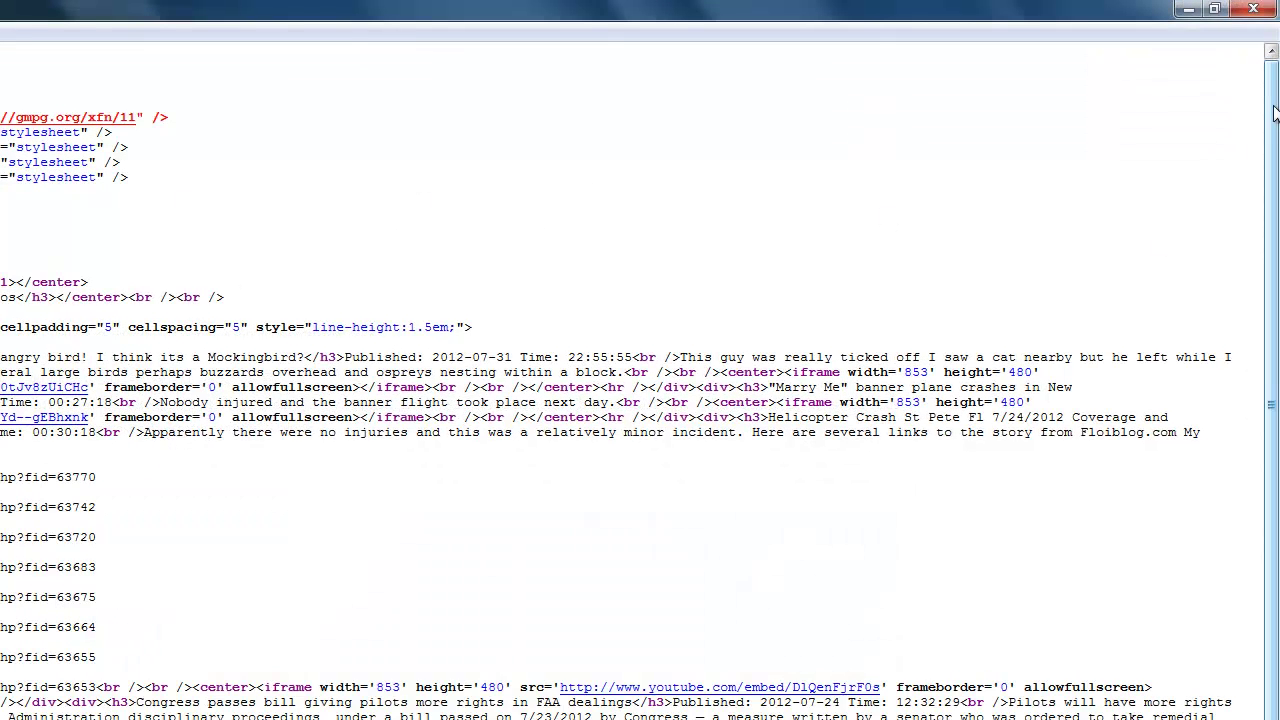
mouse_move(1270, 104)
left_mouse_down()
mouse_move(1270, 140)
mouse_move(1270, 104)
left_mouse_up()
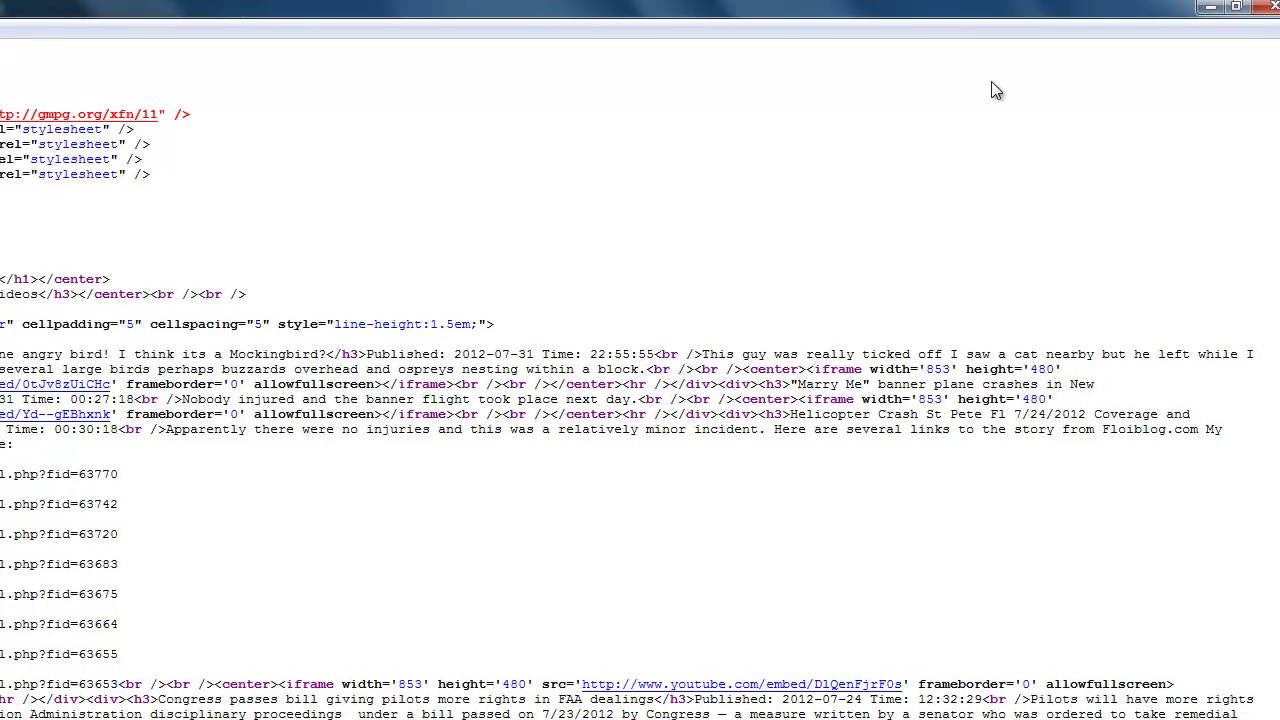
key("ctrl+w")
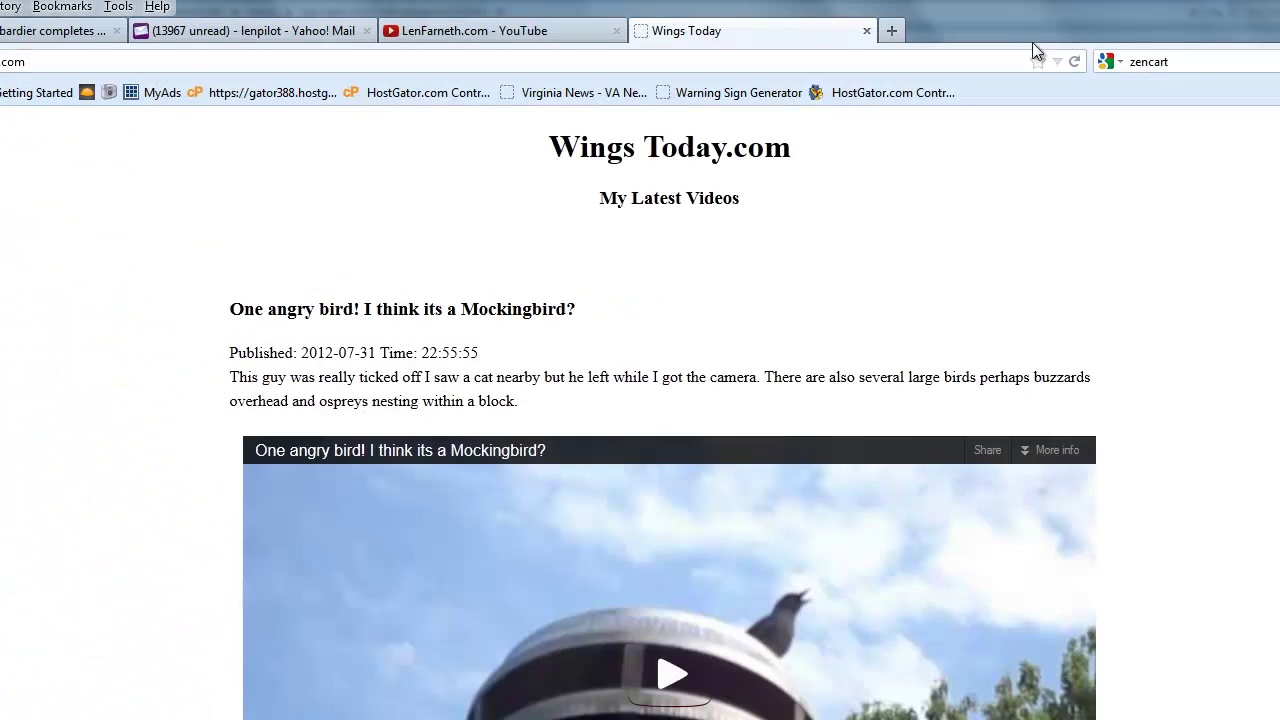
Step: Append /news to the address and load the WingsToday aviation news page
left_click(223, 62)
left_click(189, 62)
type("/ne")
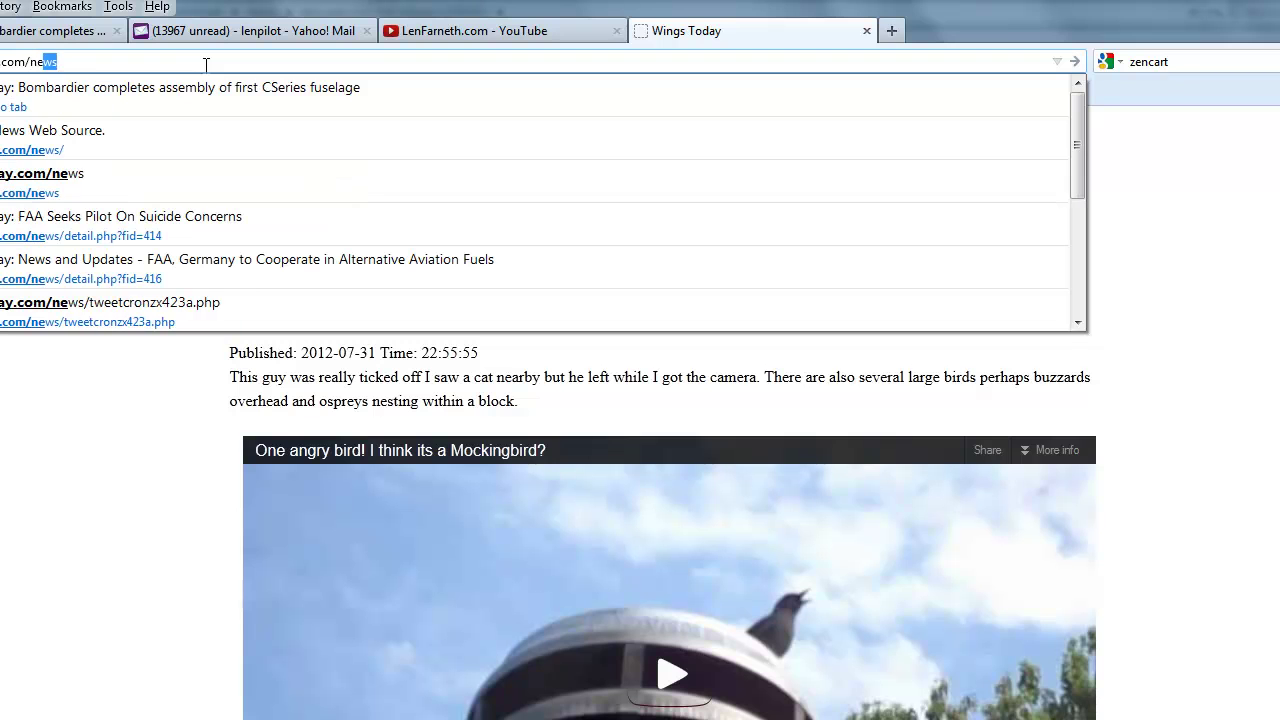
type("ws")
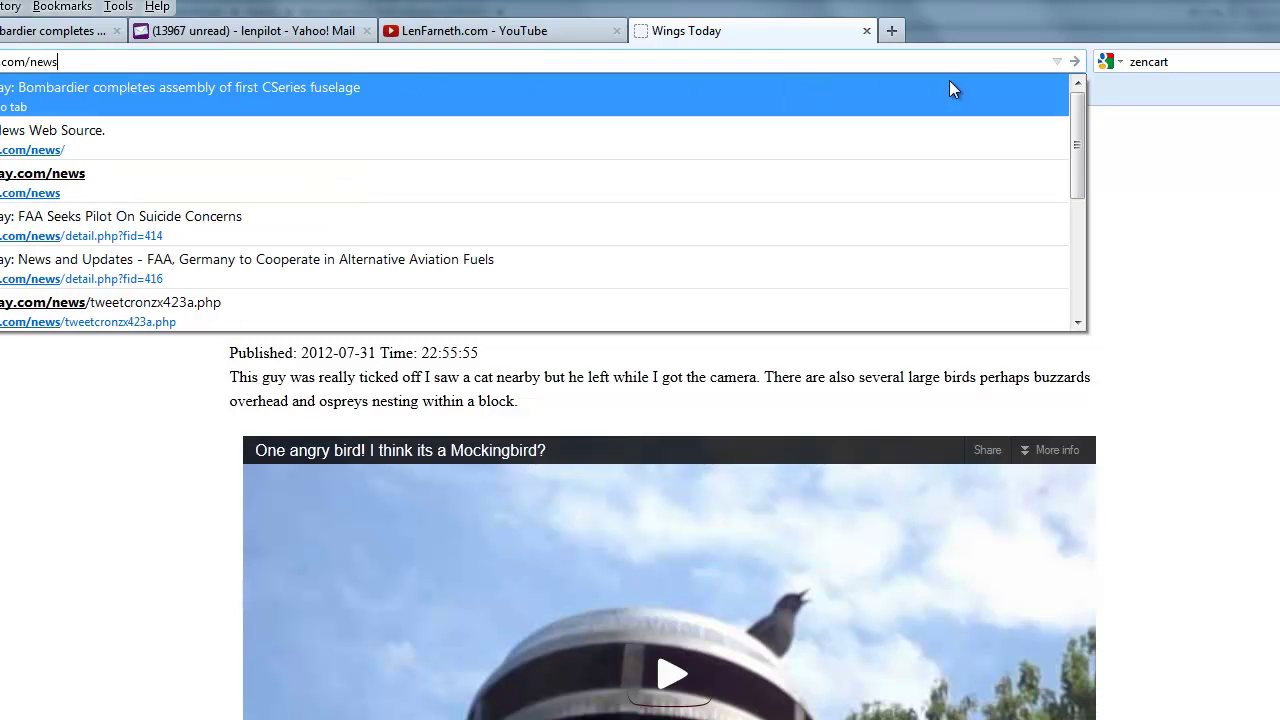
left_click(1075, 62)
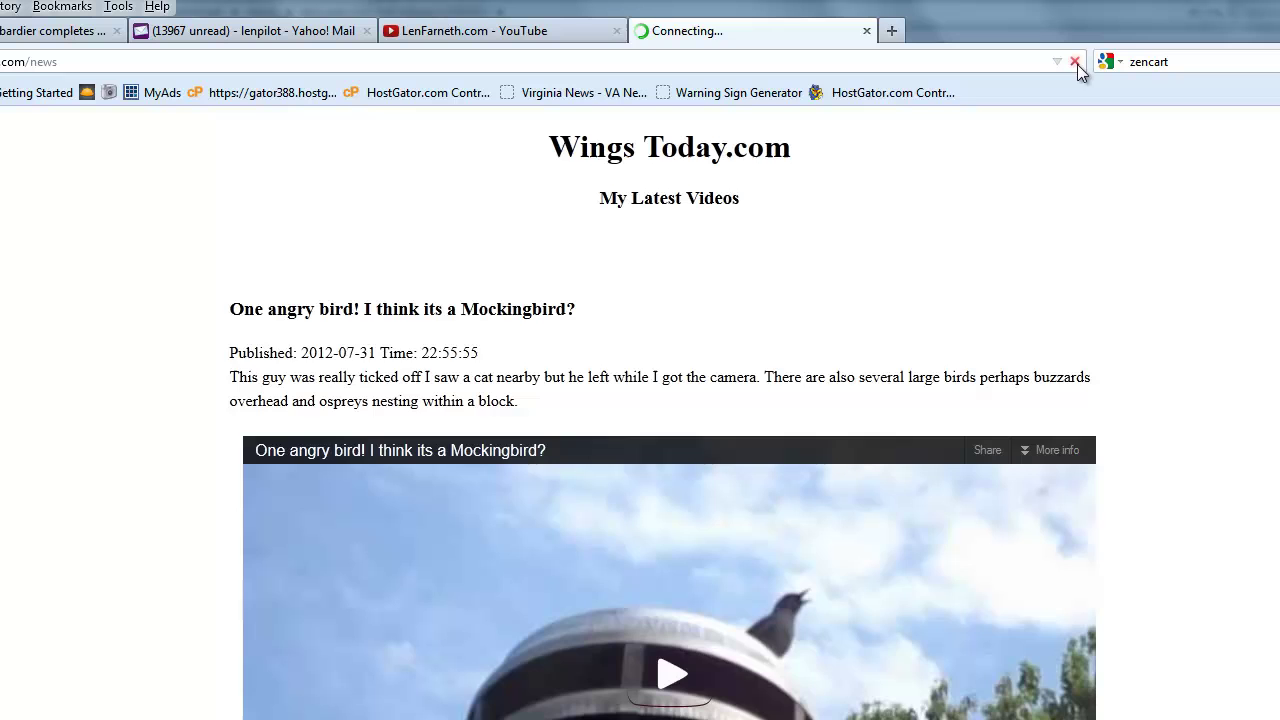
Step: Append index.php to the /news address and request news/index.php in the same tab
left_click(63, 63)
left_click(100, 61)
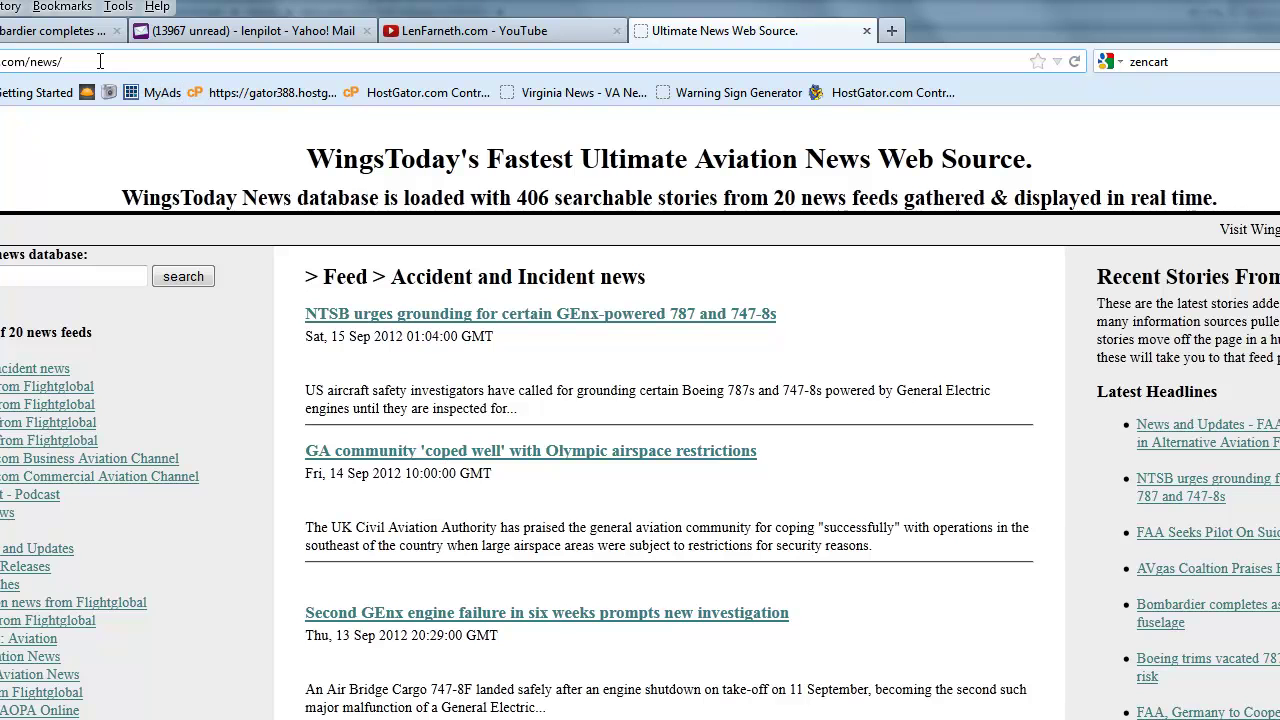
type("index.php")
key("Return")
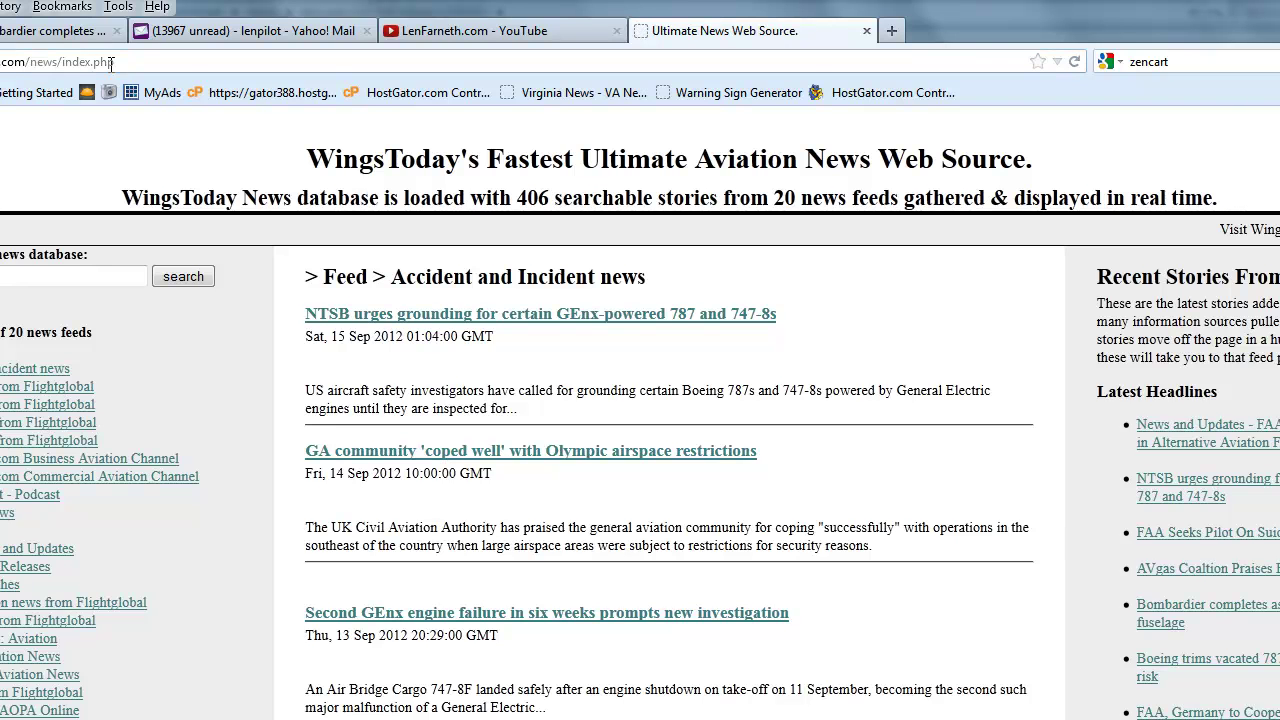